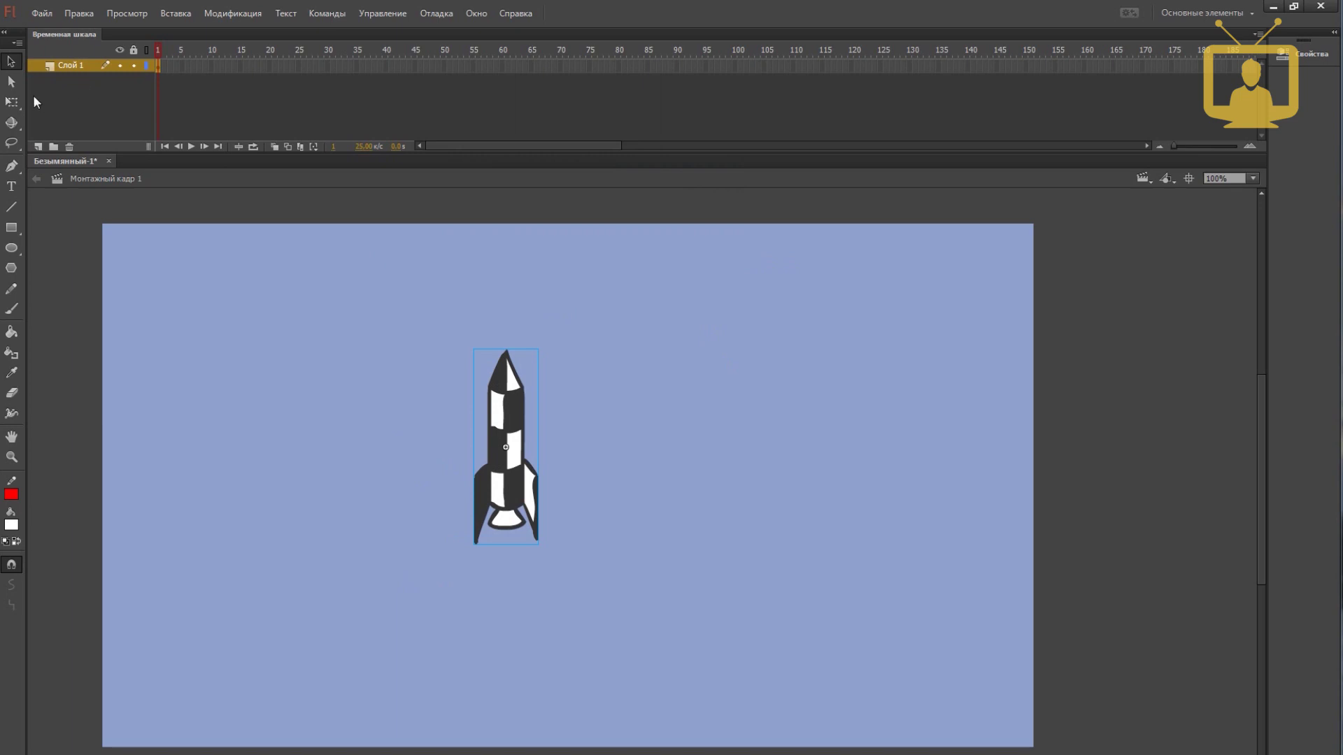
Step: Rotate the rocket clockwise so it points diagonally up, and place it just outside the stage's lower-left corner
left_click(11, 102)
left_click_drag(549, 360, 230, 712)
scroll(1250, 381, "left", 5)
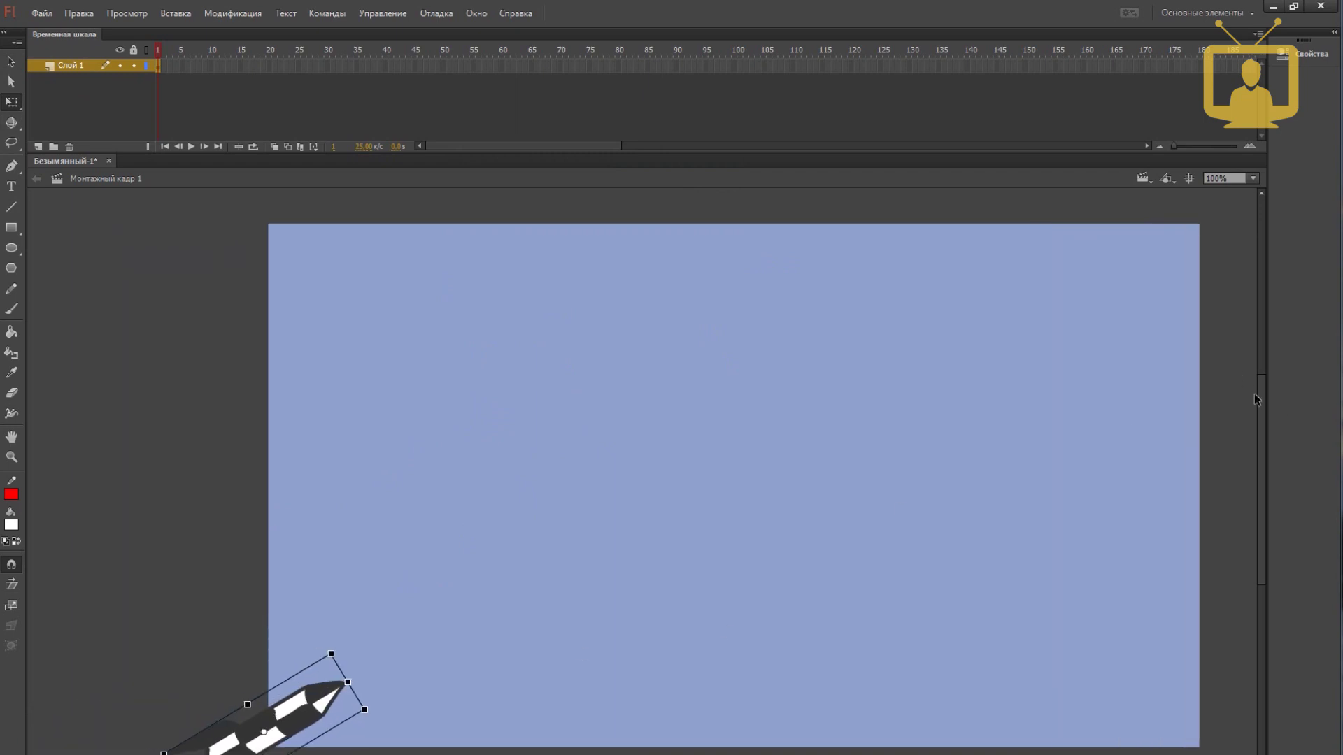
scroll(1250, 381, "down", 5)
left_click_drag(316, 481, 218, 557)
left_click(426, 456)
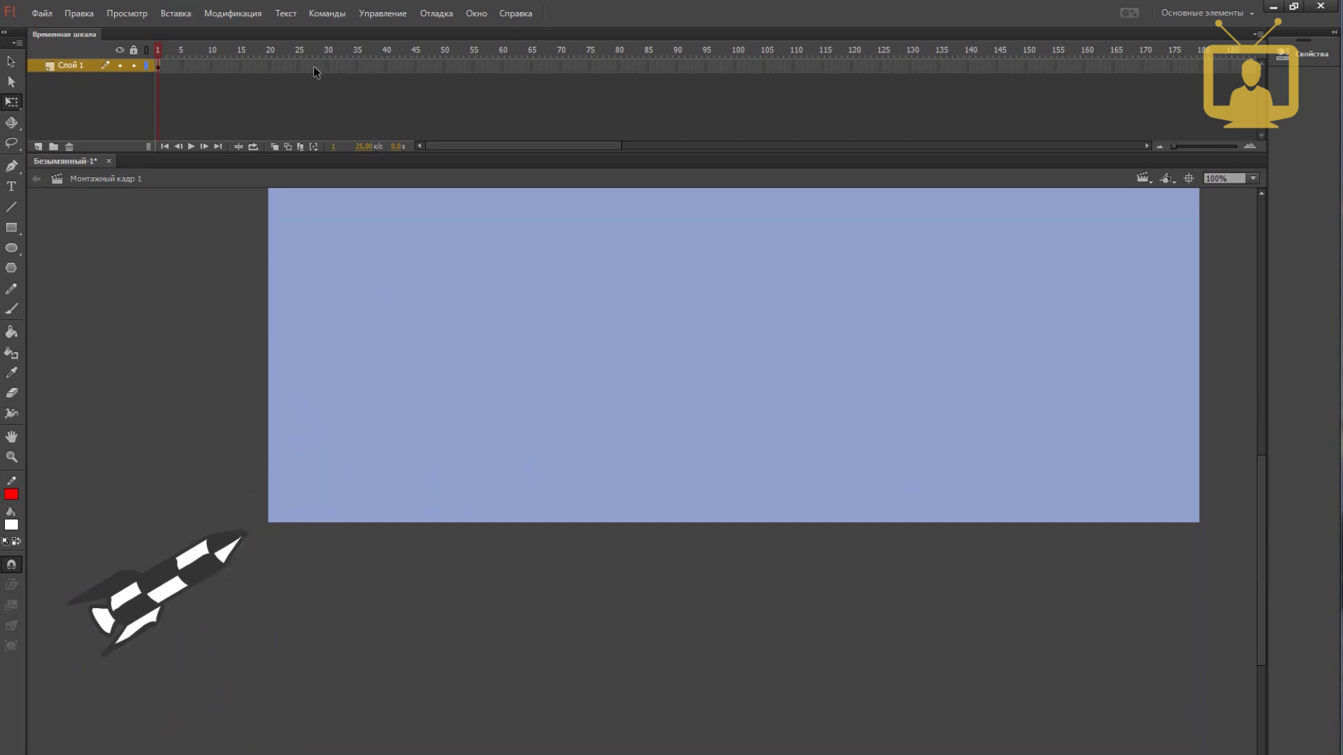
Step: Make the rocket appear from a keyframe at frame 20, with the frames before it empty
left_click(276, 65)
key("F5")
left_click(164, 65)
key("Delete")
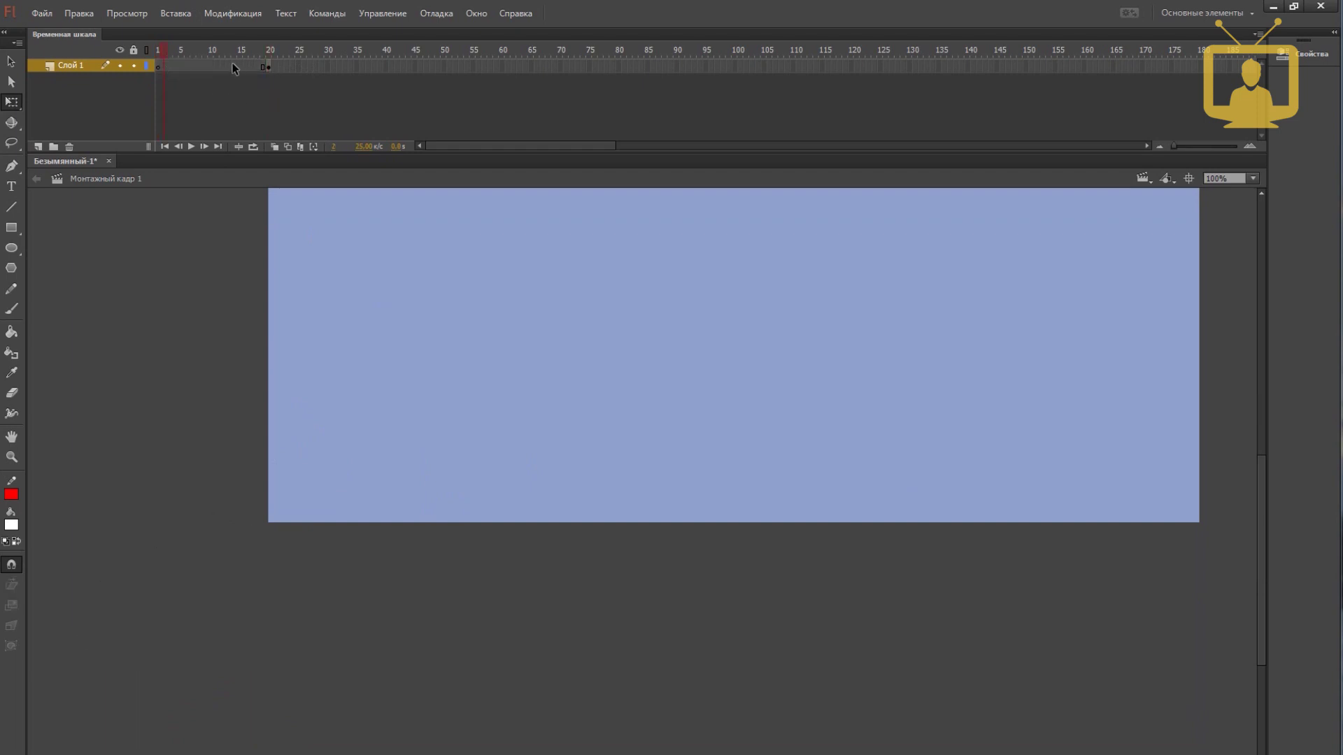
left_click(270, 65)
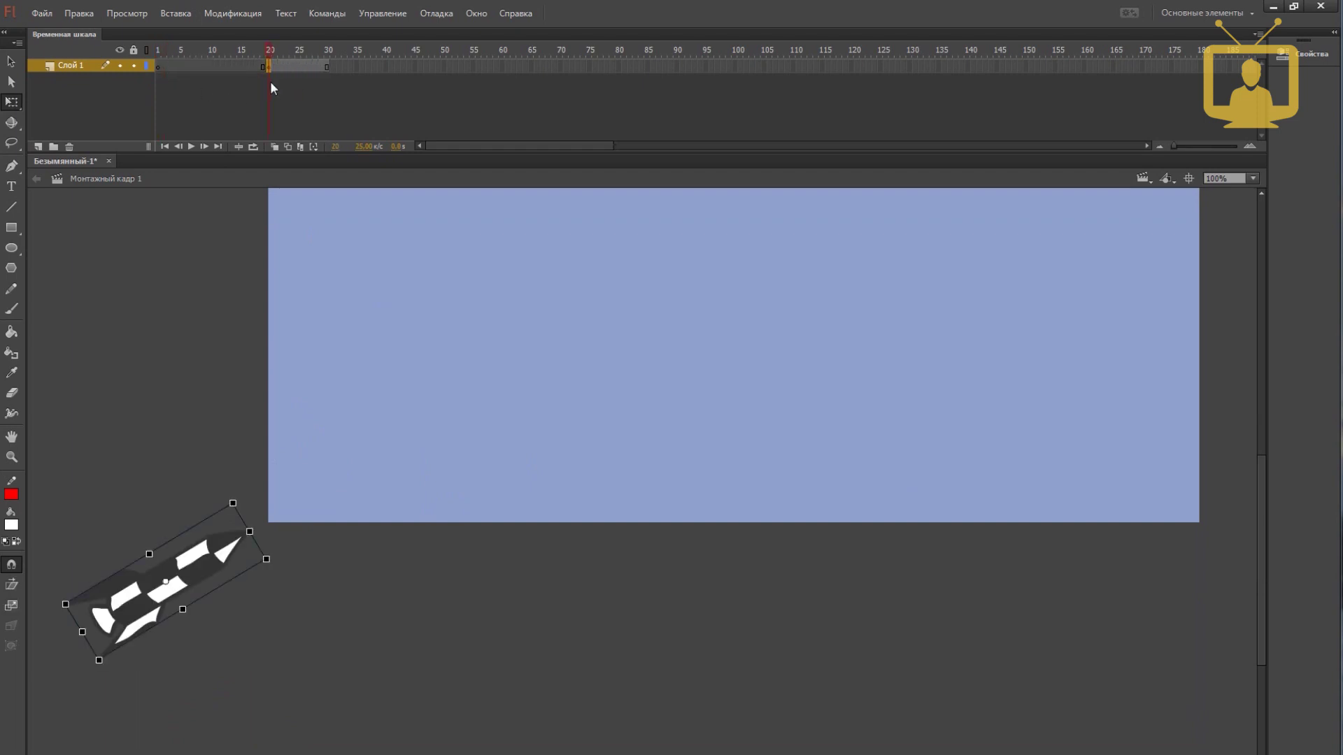
Step: Add a keyframe at frame 50 and move the rocket beyond the stage's upper-right corner
left_click(442, 66)
key("F6")
left_click_drag(245, 536, 1047, 224)
left_click_drag(1263, 539, 1268, 446)
left_click_drag(1011, 522, 1324, 223)
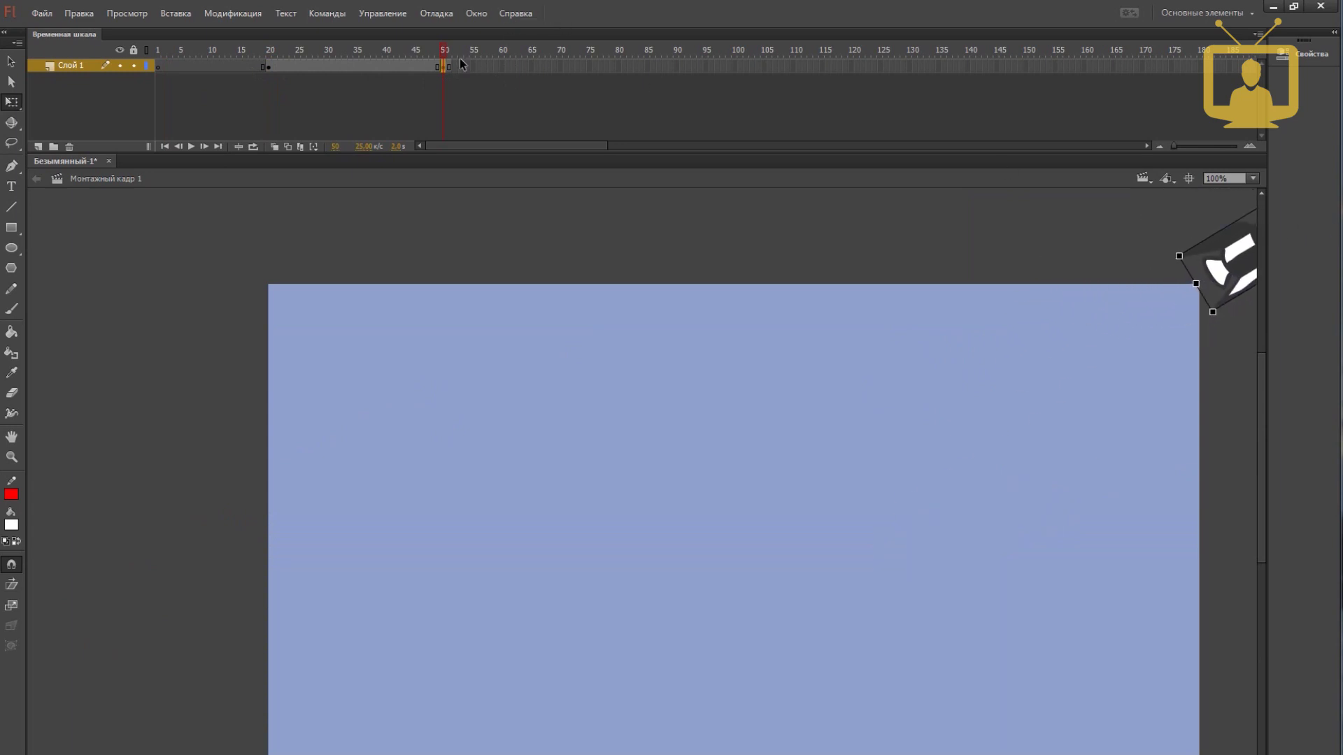
Step: Extend the rocket layer past the frame 50 keyframe to about frame 69
key("F5")
key("F5")
key("F5")
key("F5")
key("F5")
key("F5")
key("F5")
key("F5")
key("F5")
key("F5")
key("F5")
key("F5")
key("F5")
key("F5")
key("F5")
key("F5")
key("F5")
key("F5")
key("F5")
key("F5")
Step: Create a classic tween between the keyframes at frames 20 and 50 and scrub through the rocket's flight
right_click(339, 66)
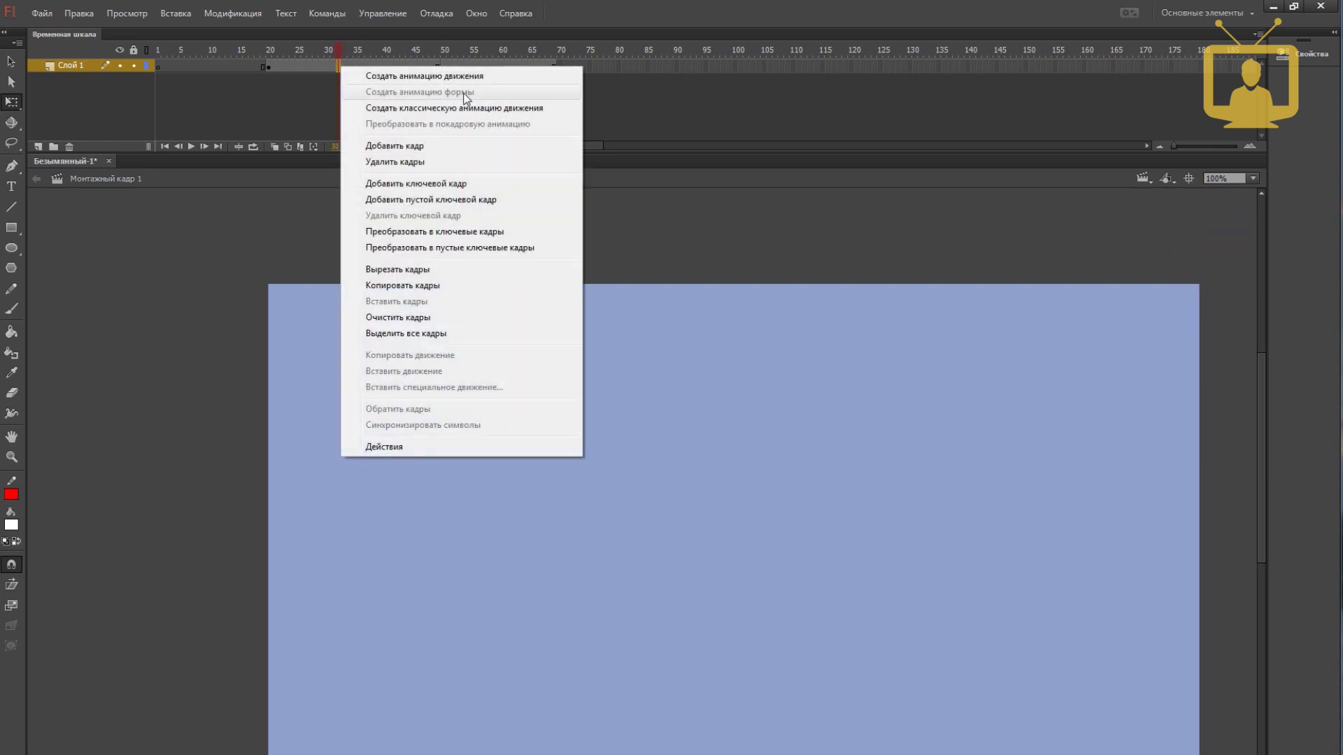
left_click(461, 111)
left_click_drag(340, 49, 440, 65)
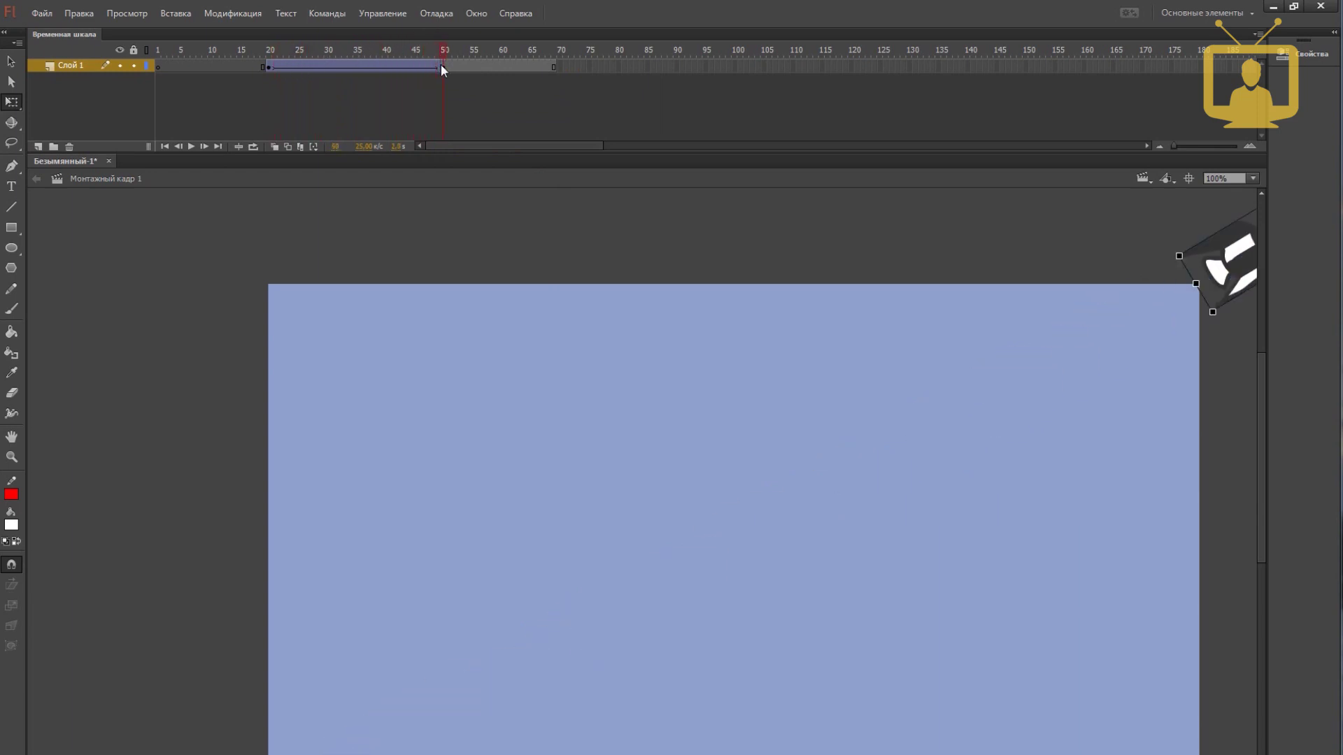
Step: Examine the rocket's spacing between frames 20 and 50 with onion skinning
left_click(442, 67)
left_click(447, 68)
left_click(276, 149)
left_click_drag(432, 51, 267, 51)
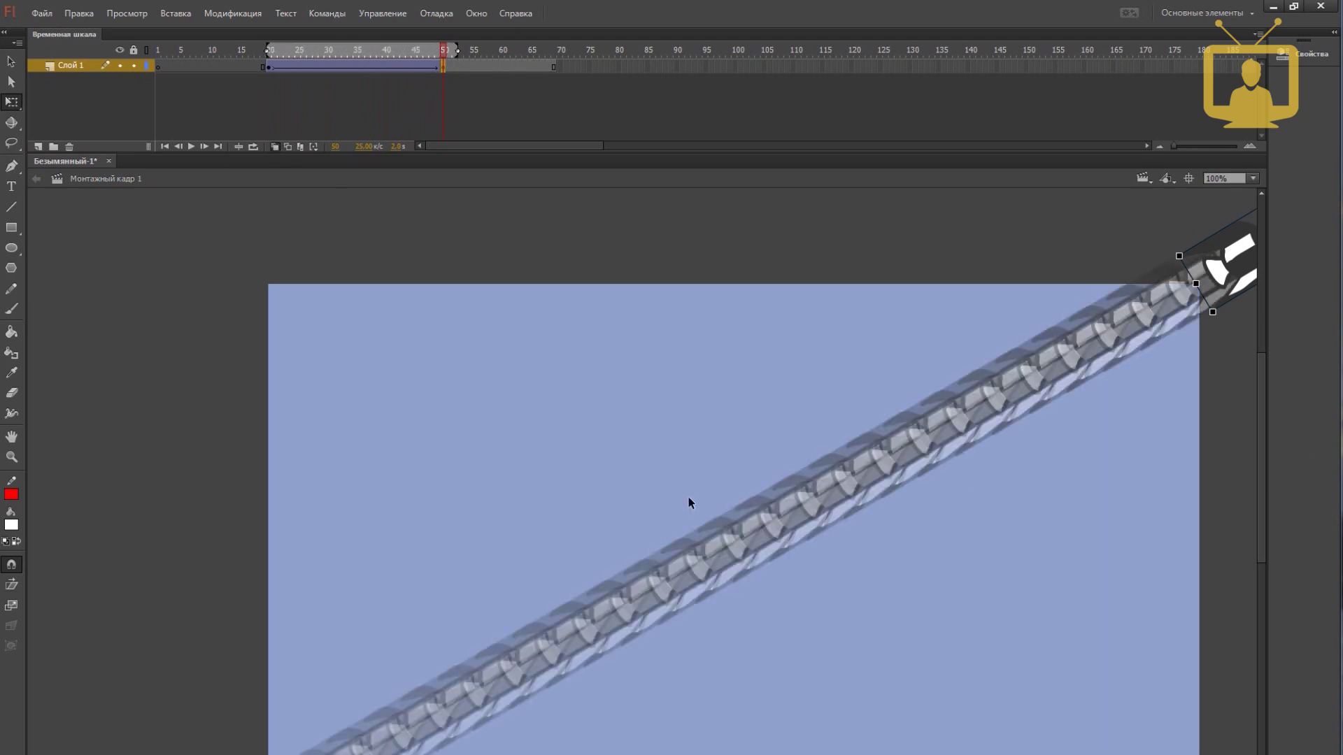
left_click_drag(1262, 438, 1261, 441)
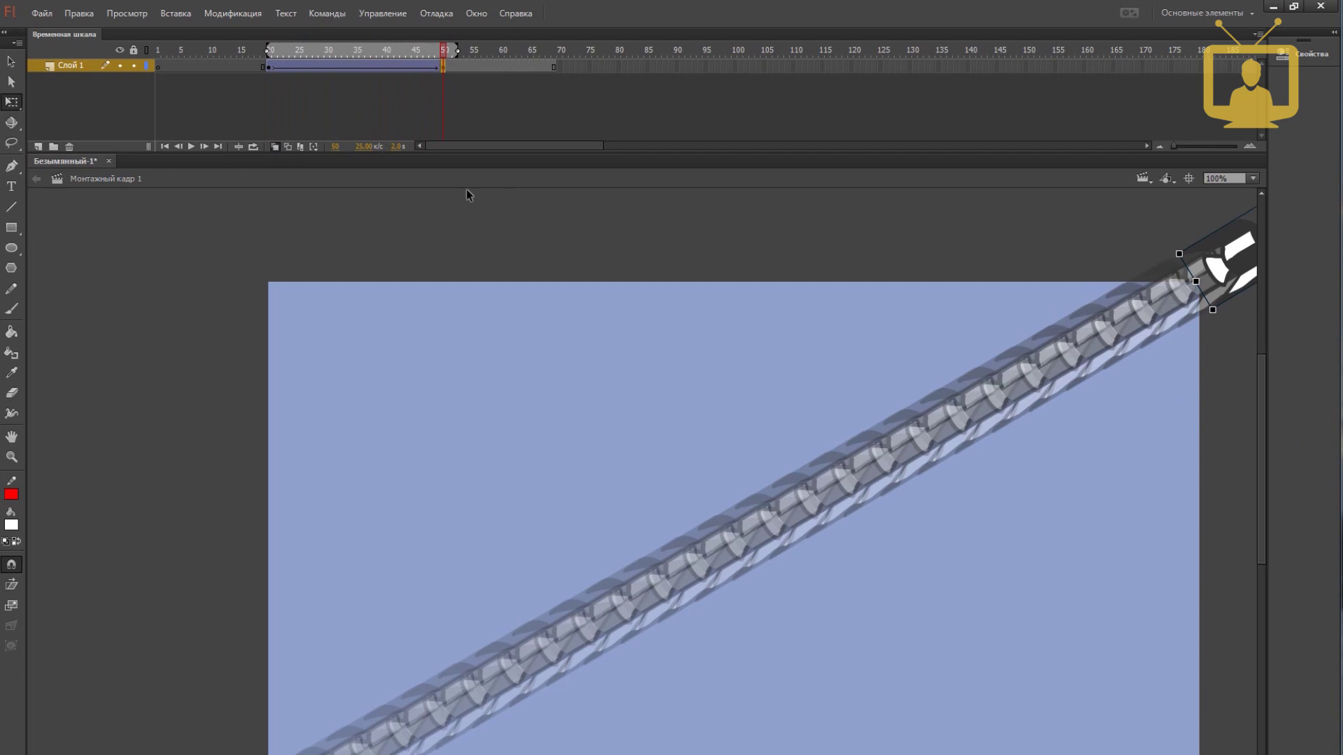
left_click(275, 147)
Step: Shorten the tween by moving its end keyframe to about frame 41 and its start keyframe to frame 30, and test the movie
left_click_drag(439, 64, 389, 66)
left_click(269, 73)
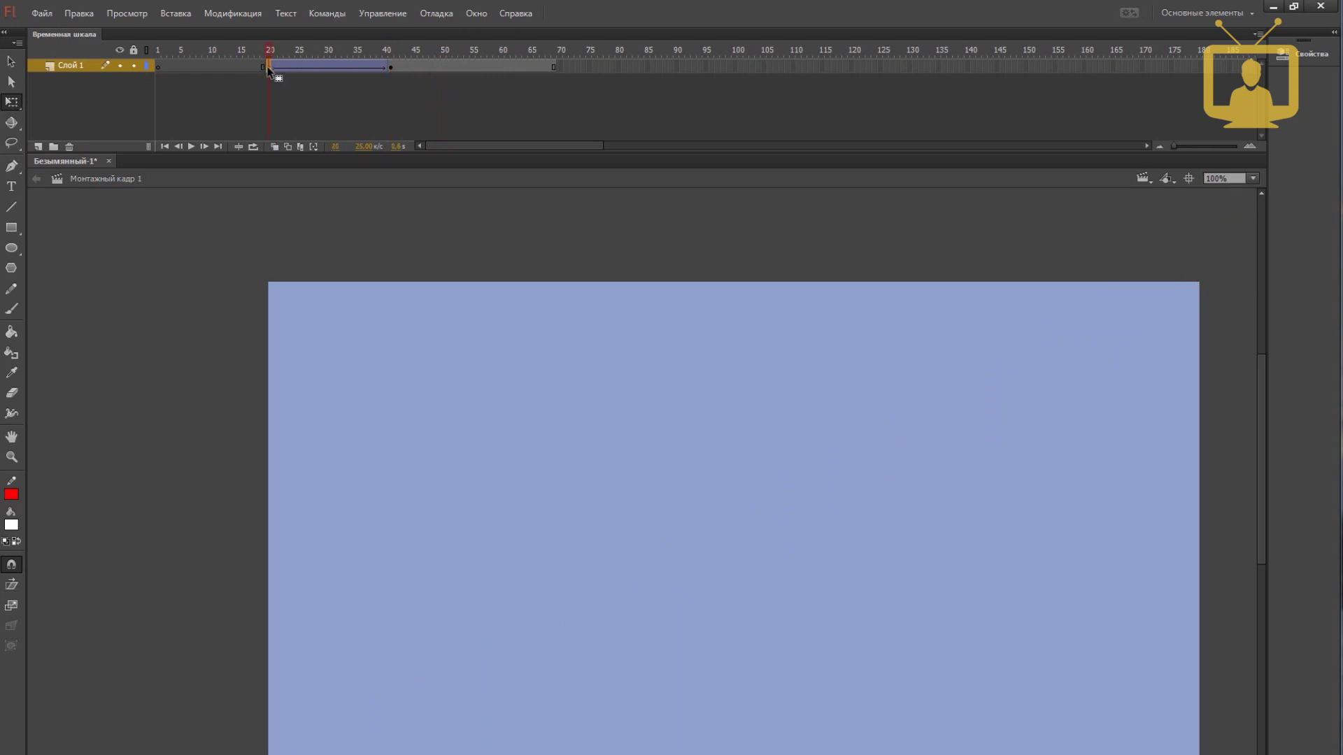
left_click_drag(327, 69, 327, 67)
left_click(277, 52)
key("ctrl+Return")
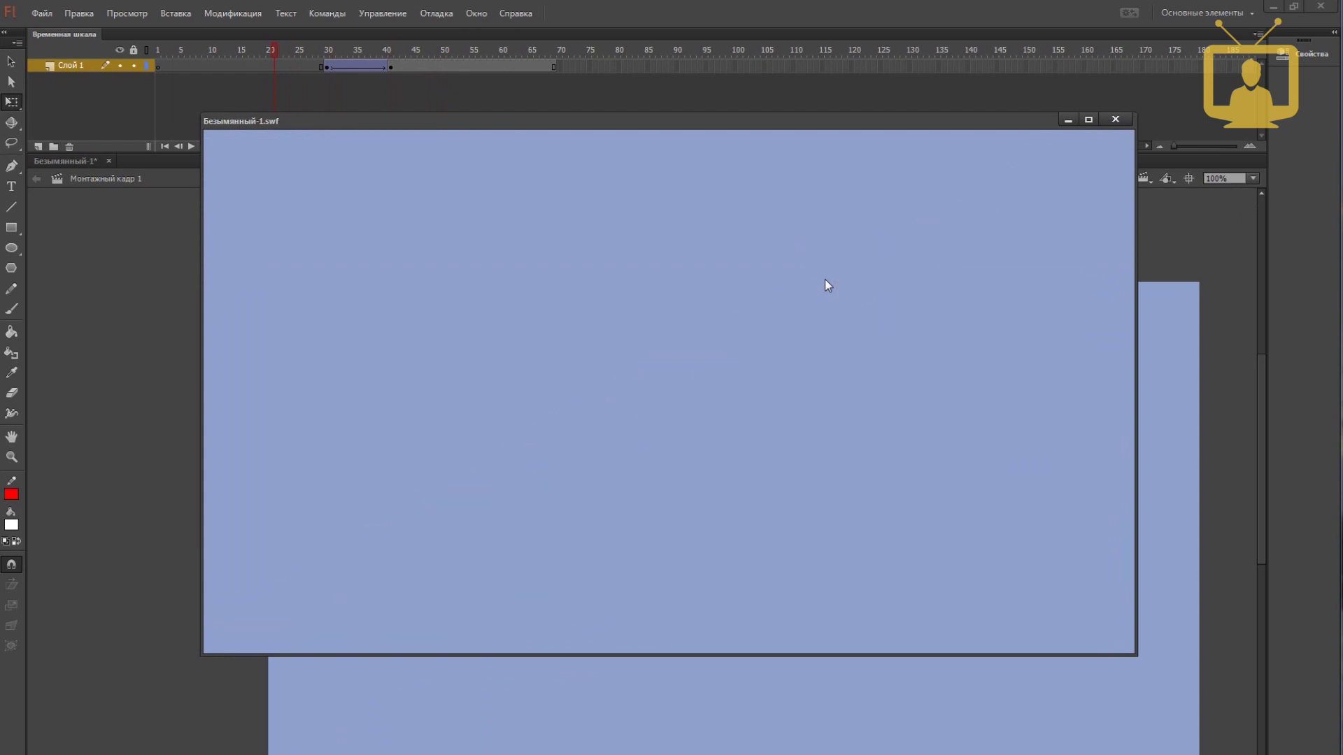
left_click(1115, 119)
Step: Move the tween's start keyframe to frame 25 and its end keyframe to about frame 46, and test the movie
left_click(326, 65)
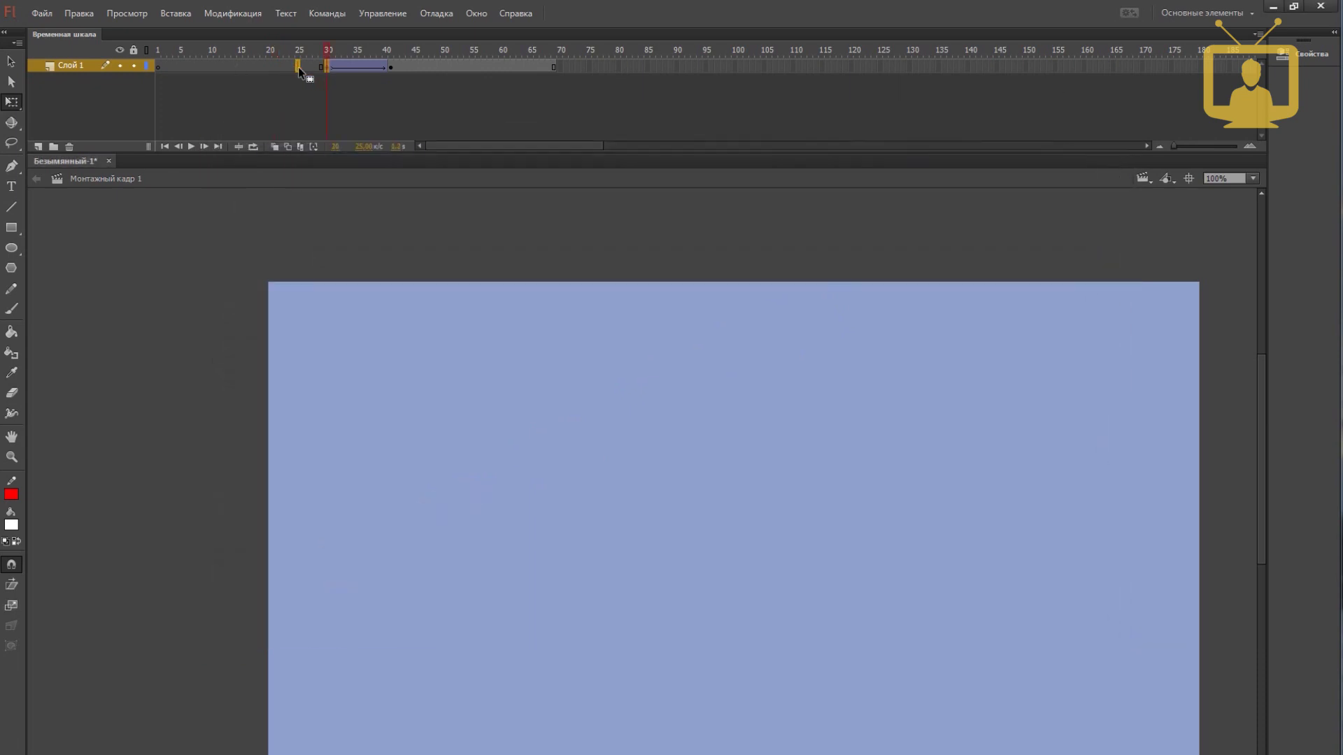
left_click(390, 65)
left_click_drag(391, 67, 419, 70)
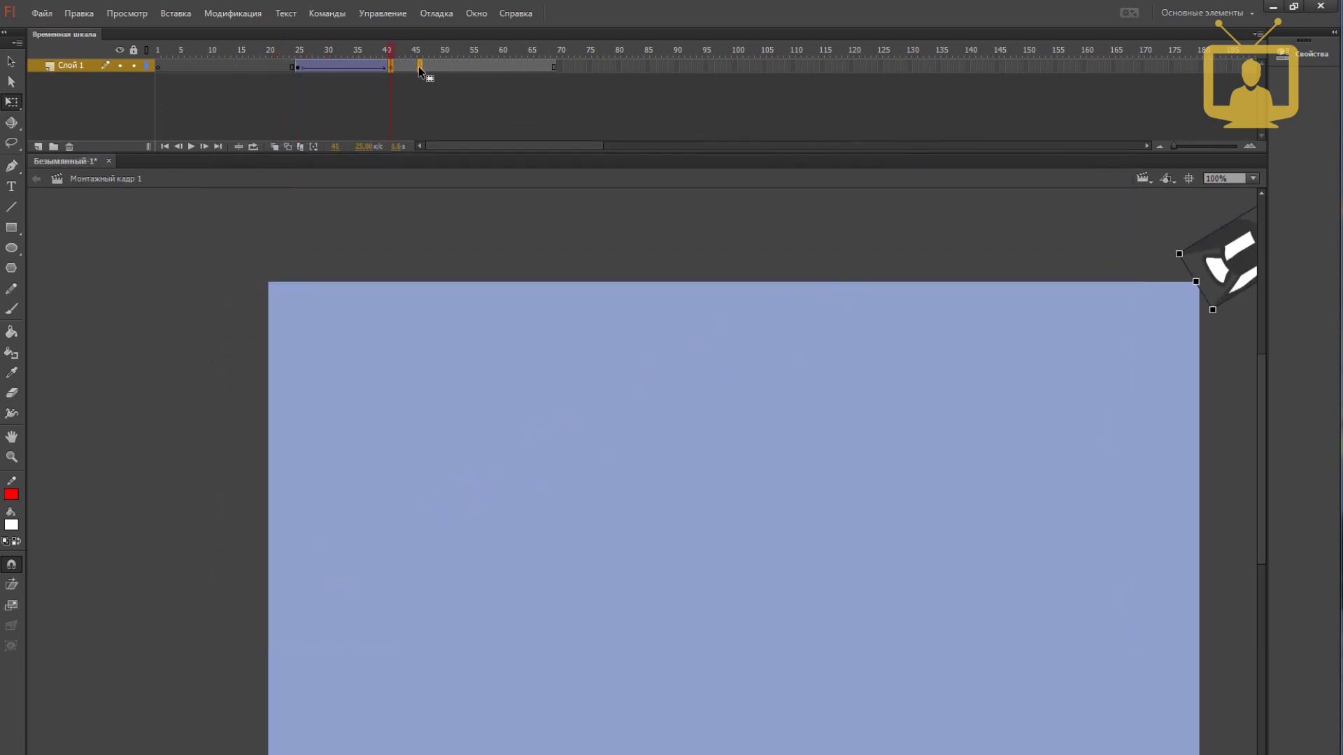
key("ctrl+Return")
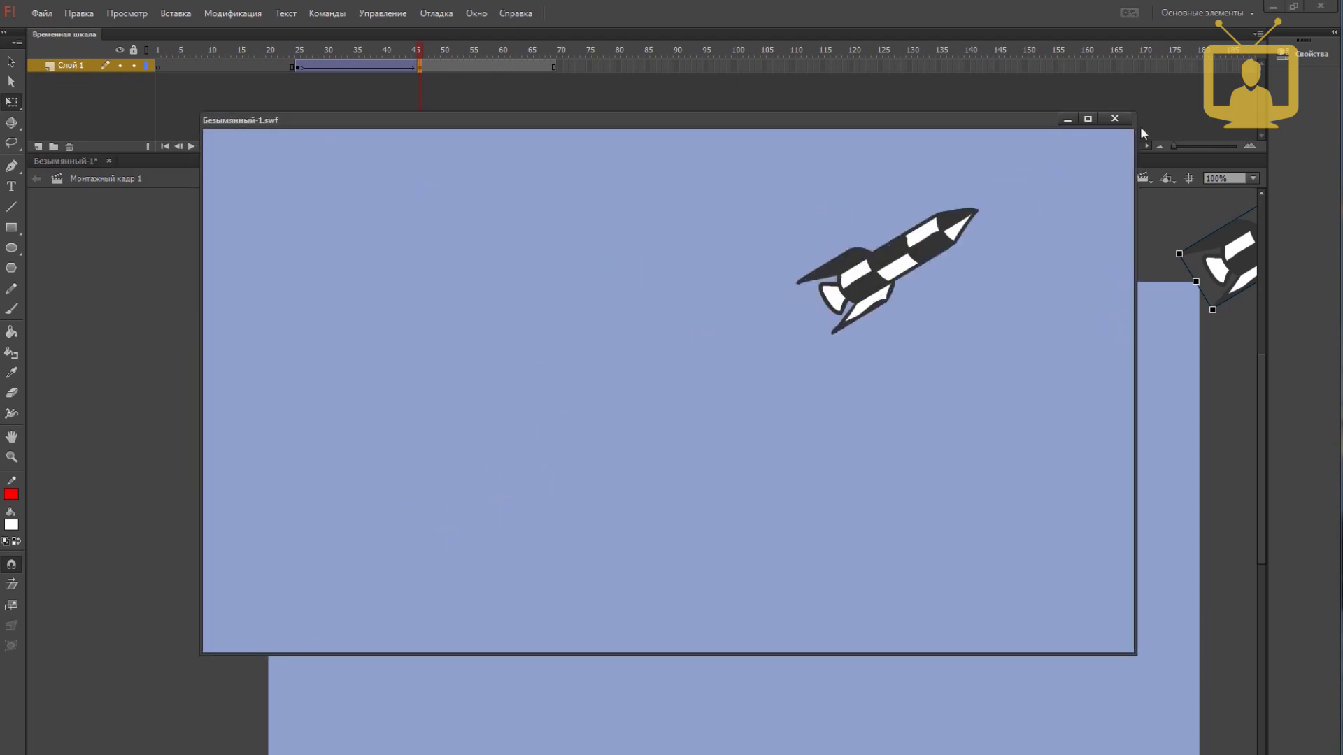
left_click(1110, 121)
Step: Examine the rocket's spacing along the retimed tween with the onion-skin range covering all of its frames
mouse_move(288, 52)
left_mouse_down()
mouse_move(343, 53)
mouse_move(299, 60)
left_mouse_up()
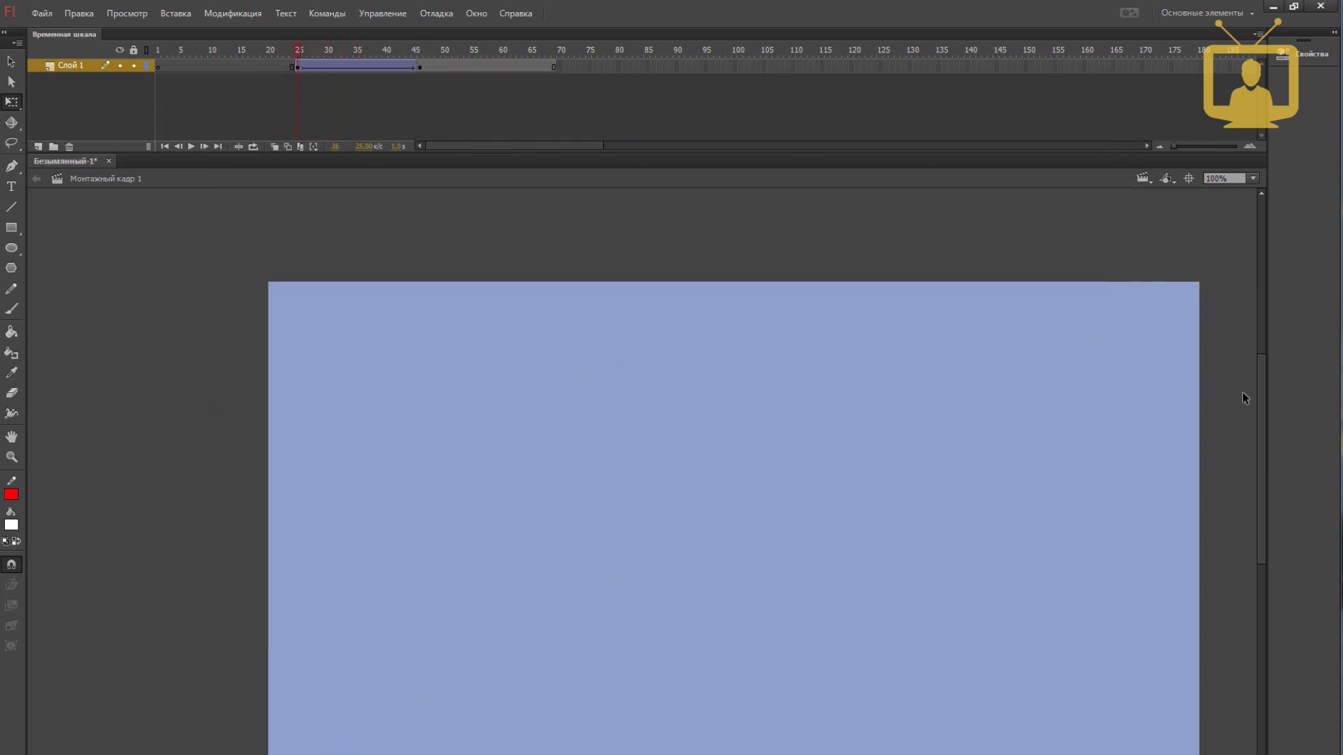
left_click_drag(1261, 395, 1272, 422)
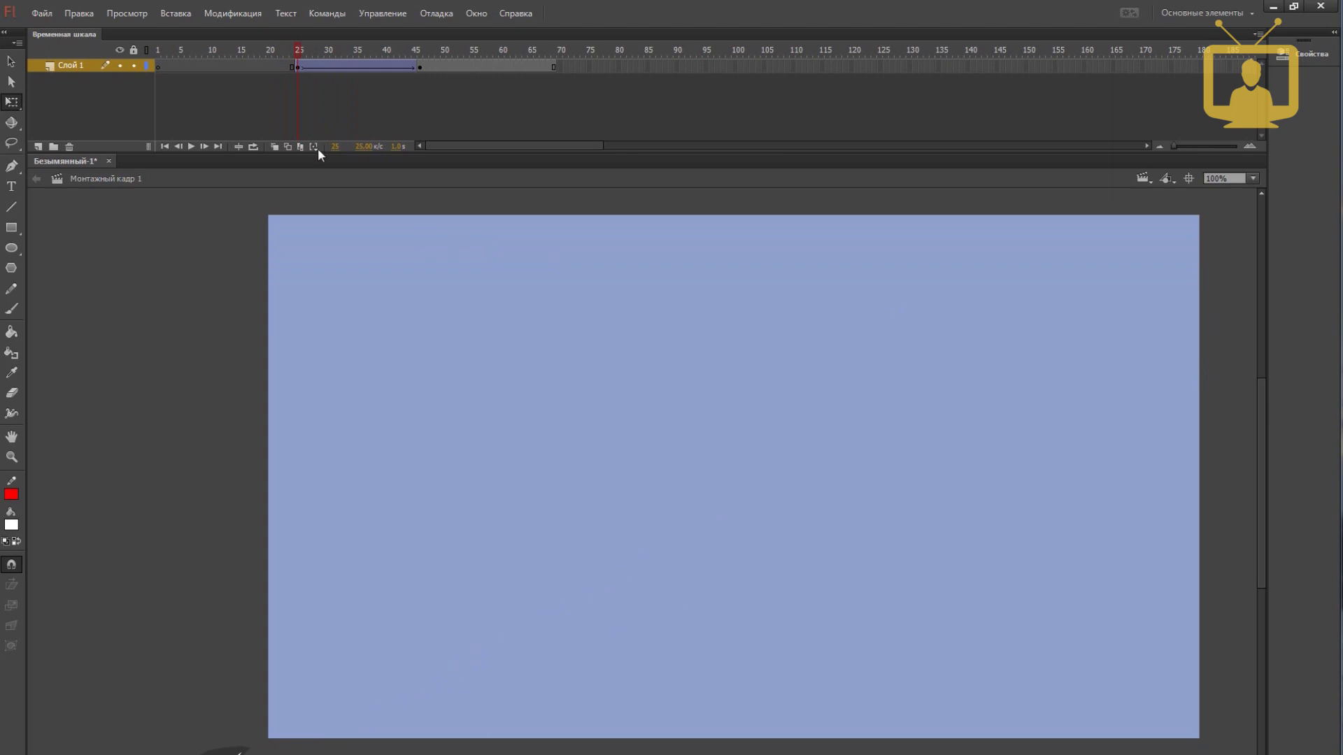
left_click(273, 147)
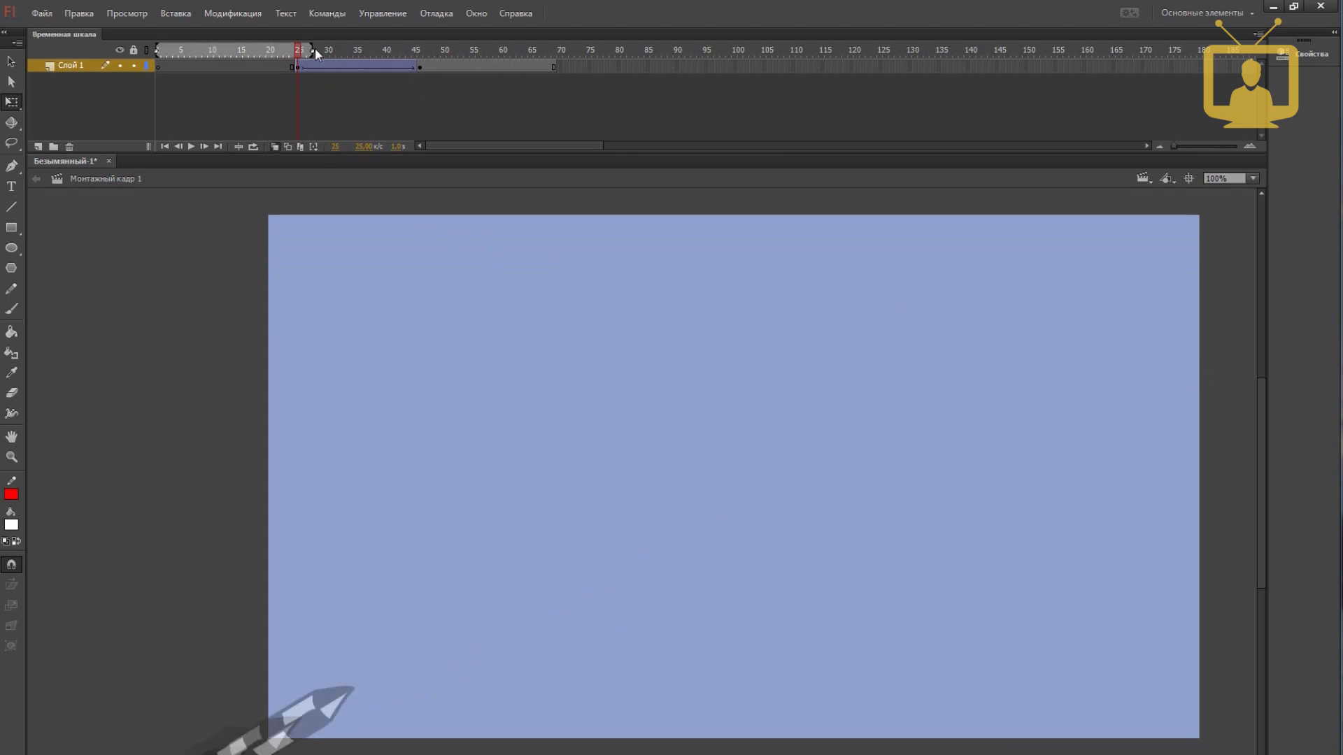
left_click_drag(314, 47, 415, 49)
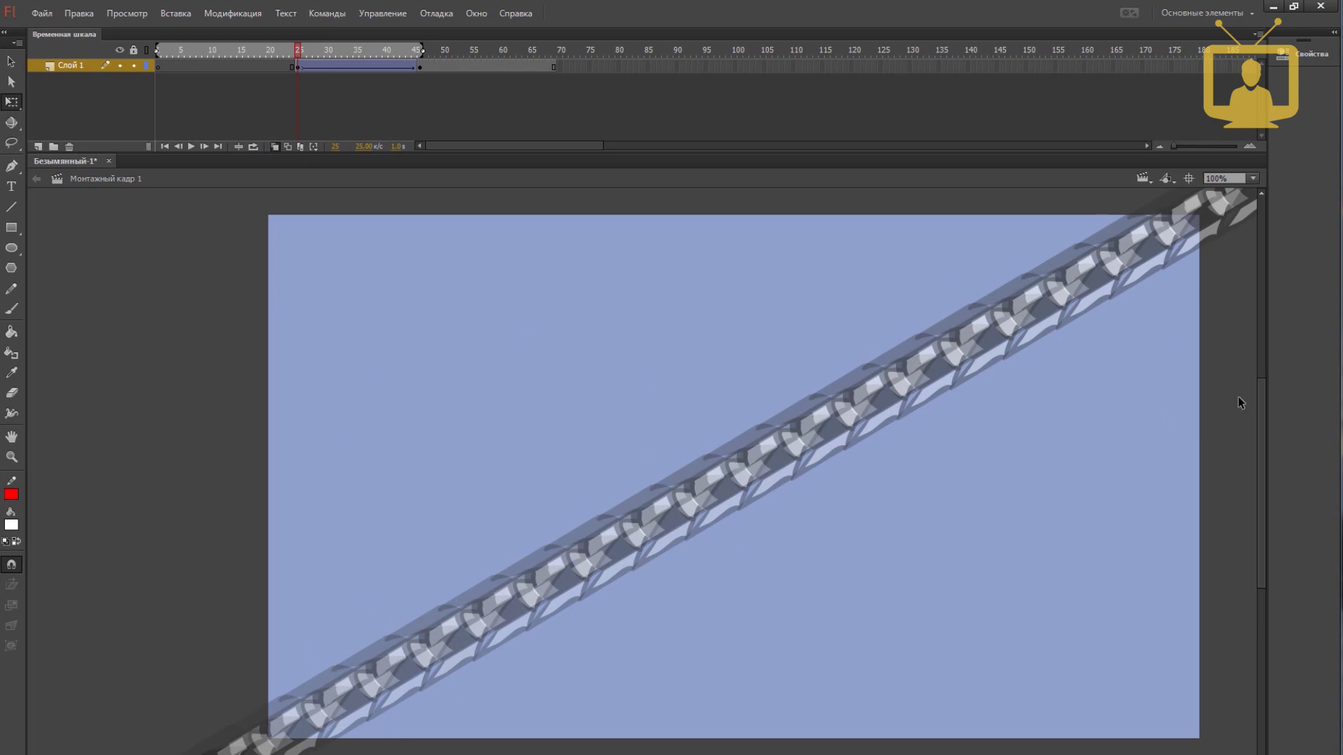
mouse_move(1262, 409)
left_mouse_down()
mouse_move(1263, 424)
mouse_move(1252, 410)
left_mouse_up()
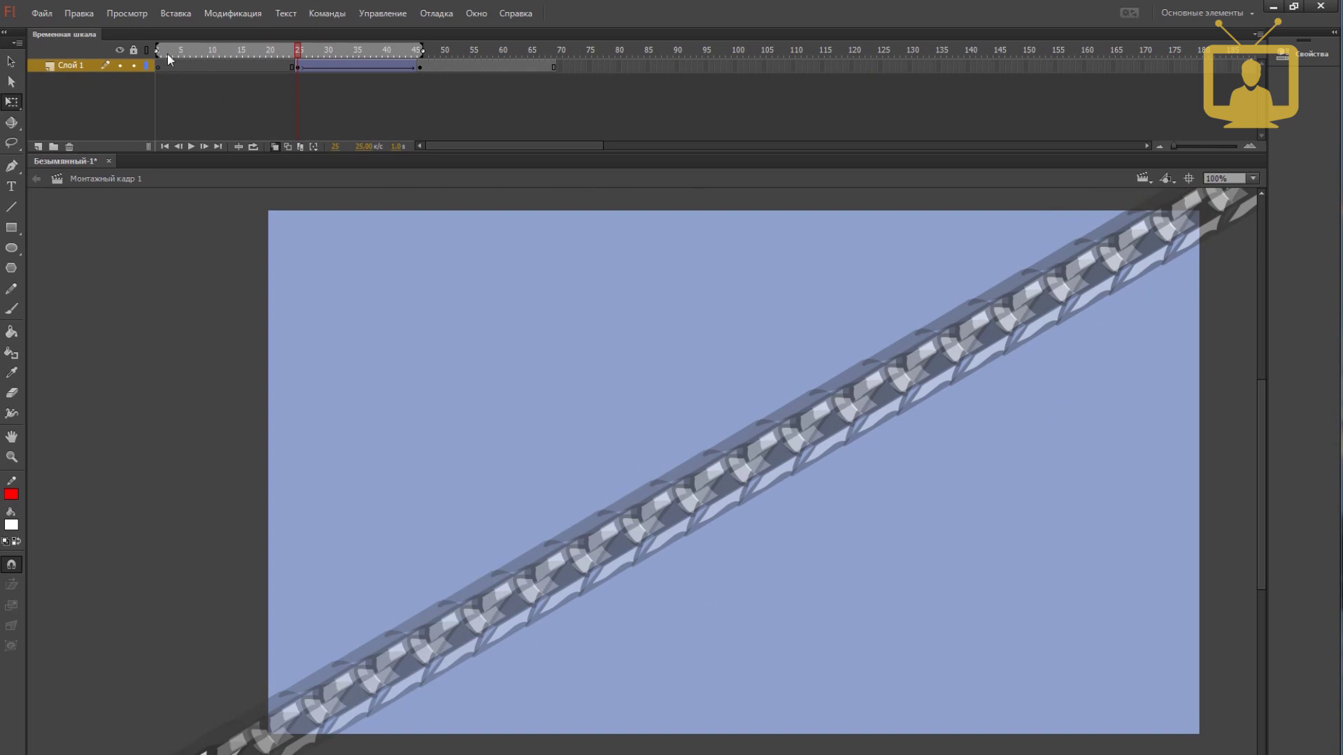
left_click_drag(157, 52, 251, 48)
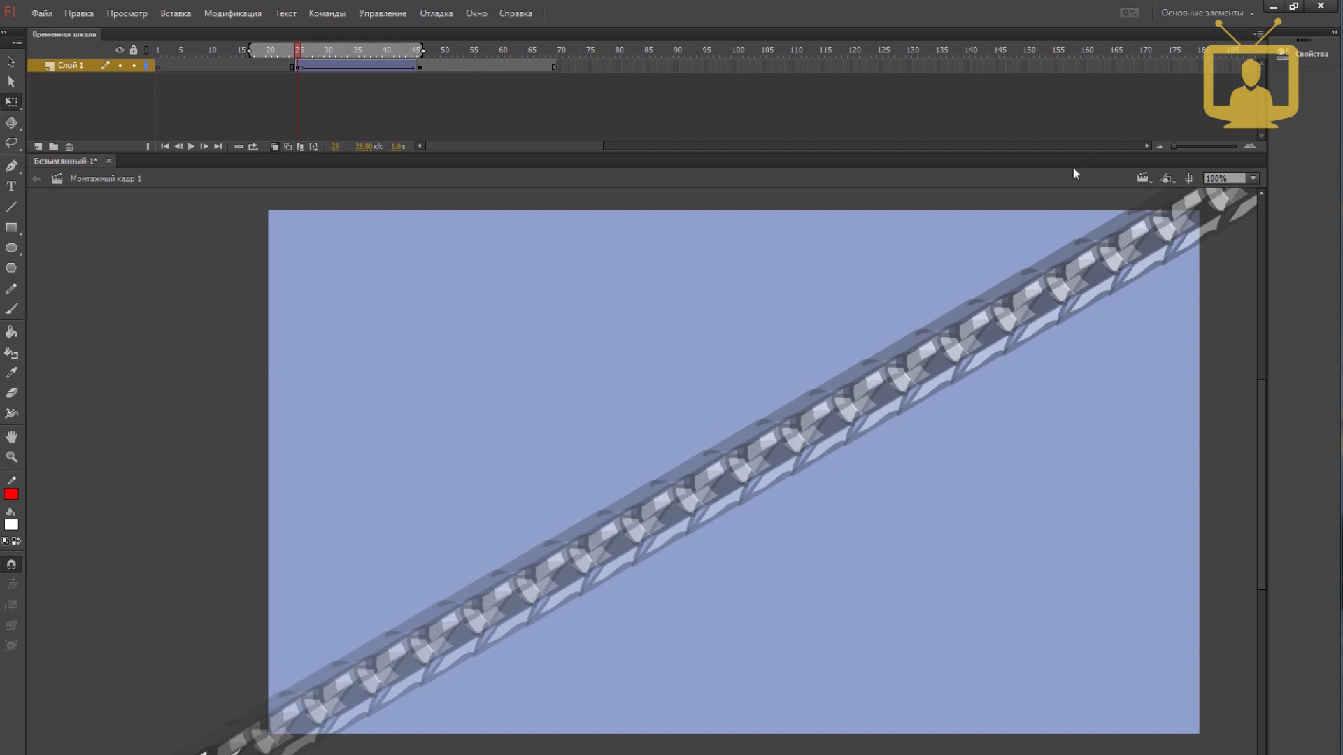
left_click(275, 147)
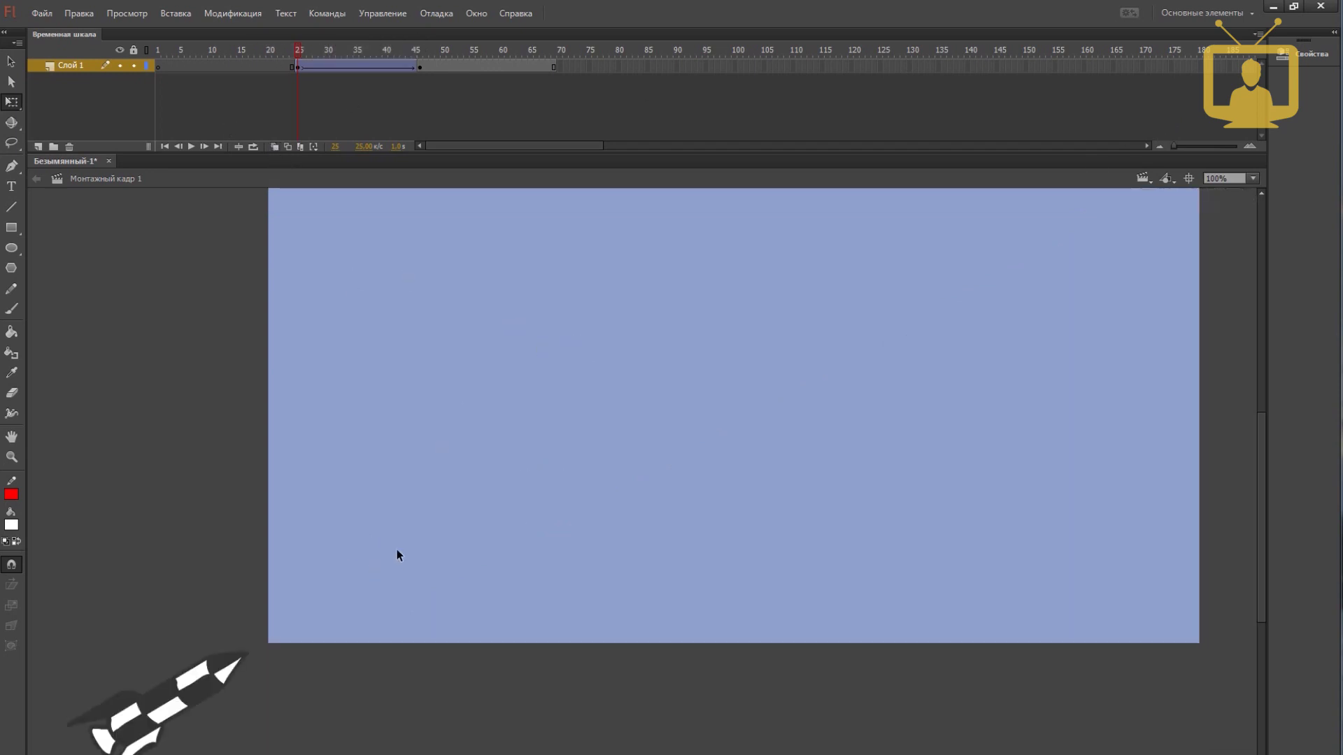
Step: Set the easing of the tween starting at frame 25 to -100
left_click(299, 67)
left_click(1308, 59)
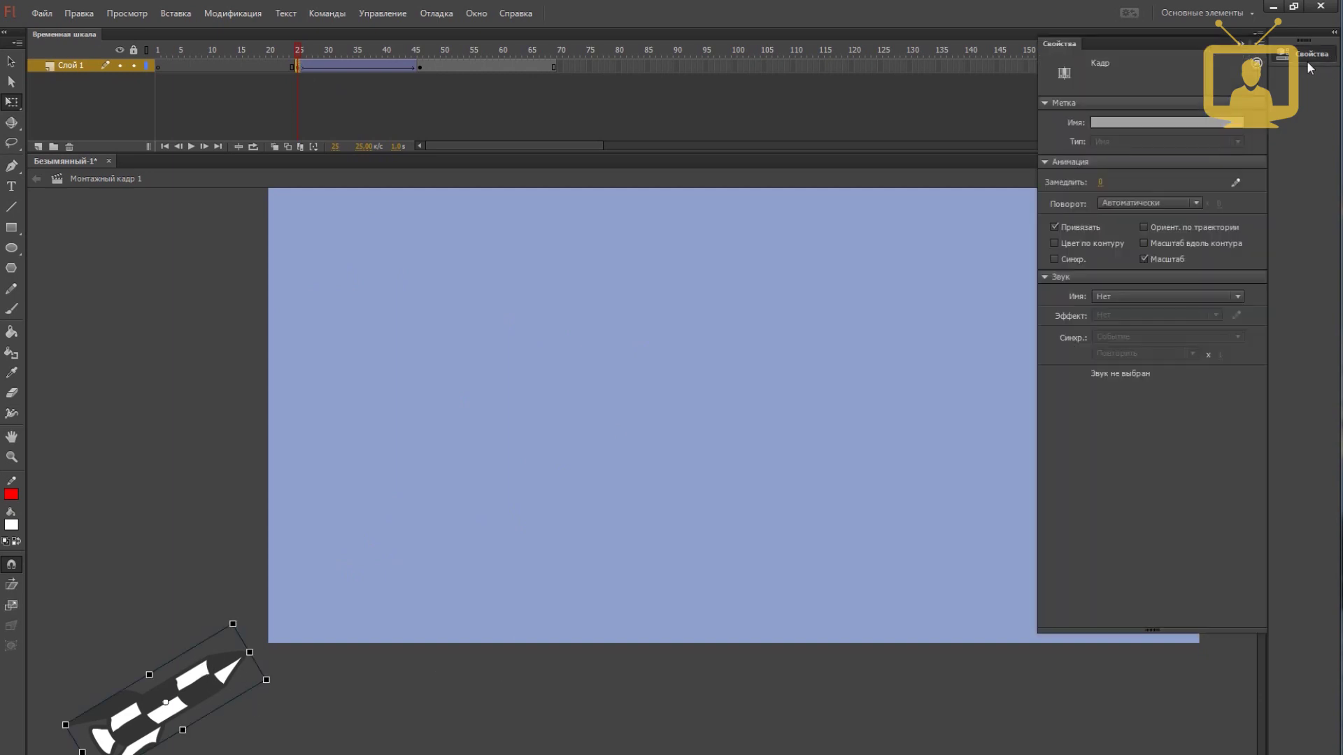
left_click(1101, 183)
left_click(448, 199)
Step: Examine the eased rocket's spacing with onion skinning and test the movie
left_click(274, 147)
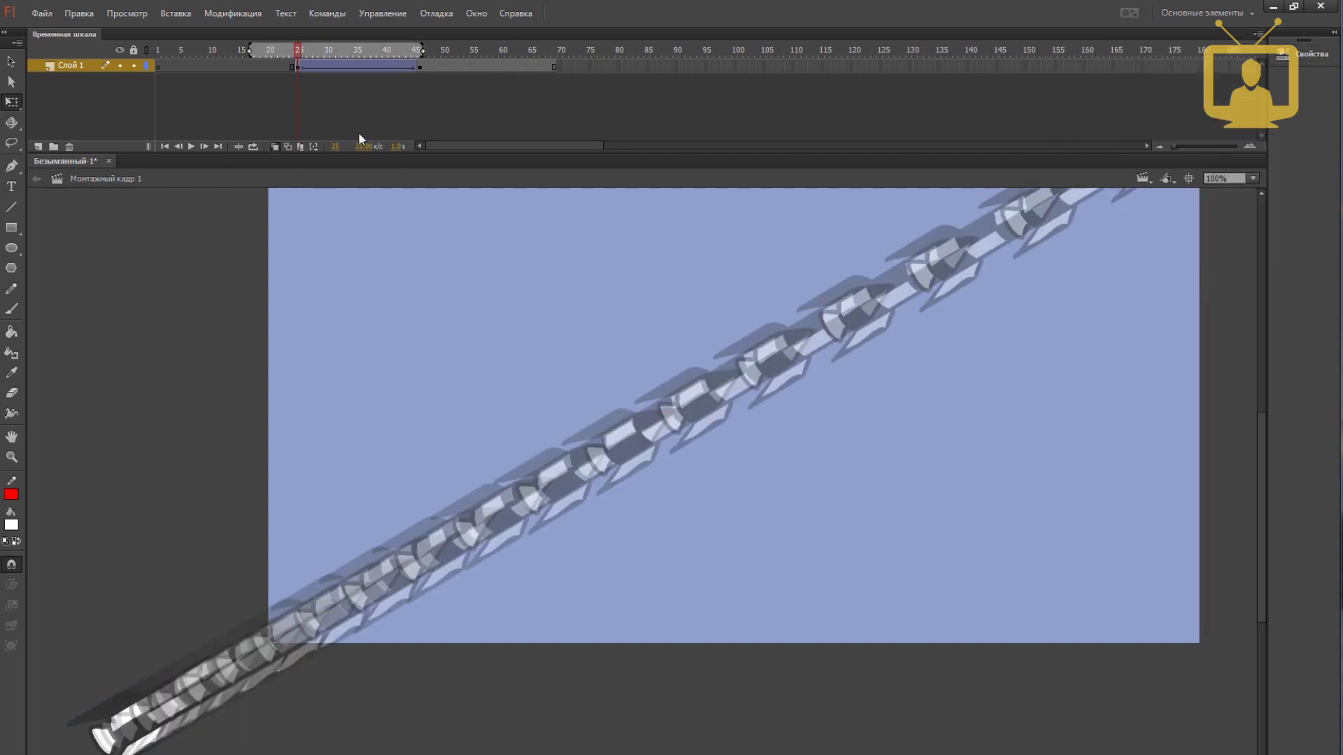
scroll(519, 414, "up", 1)
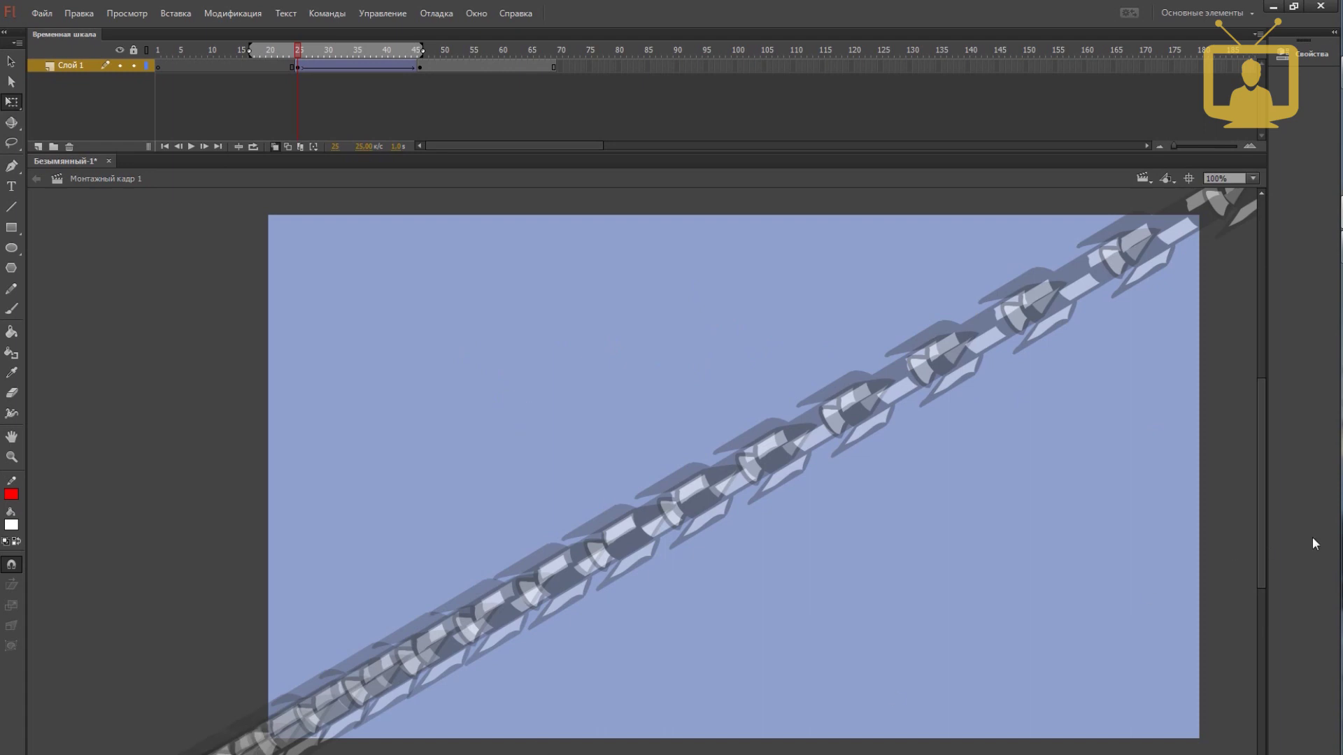
scroll(1262, 532, "down", 1)
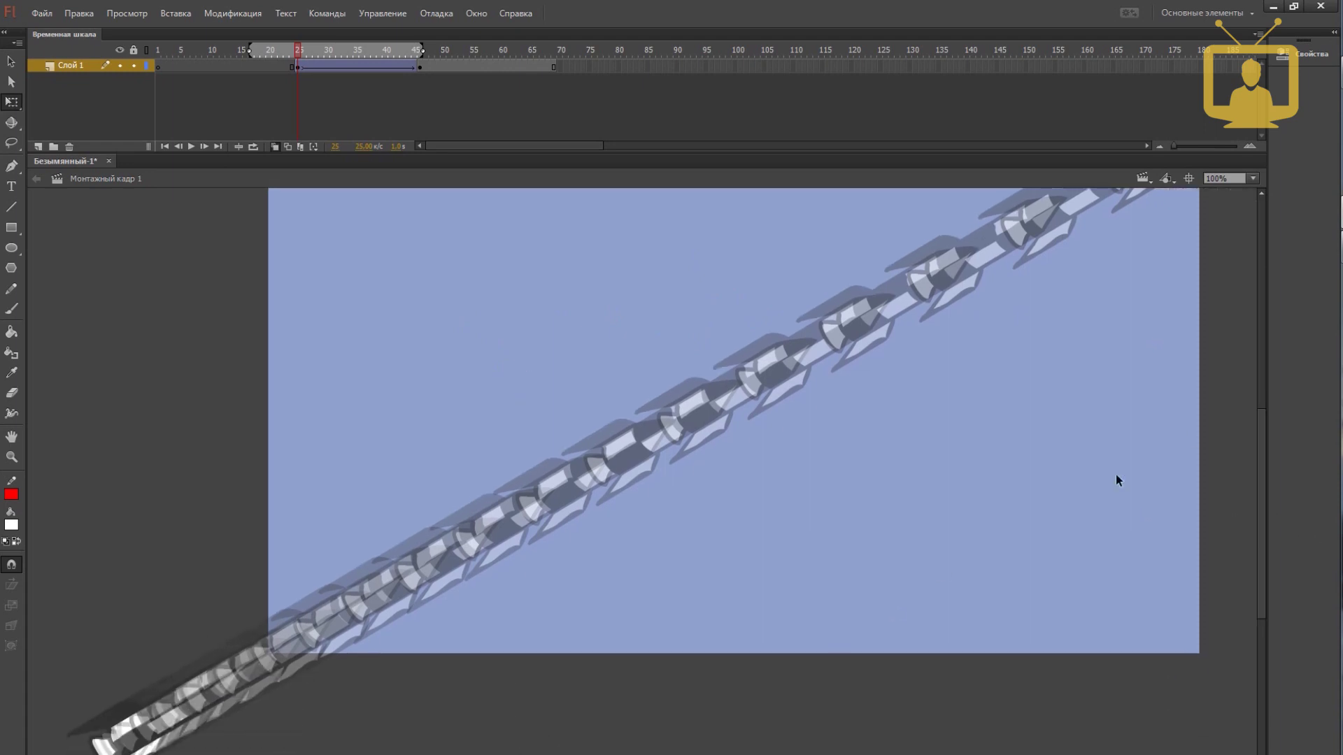
scroll(1270, 408, "up", 3)
scroll(1271, 408, "up", 1)
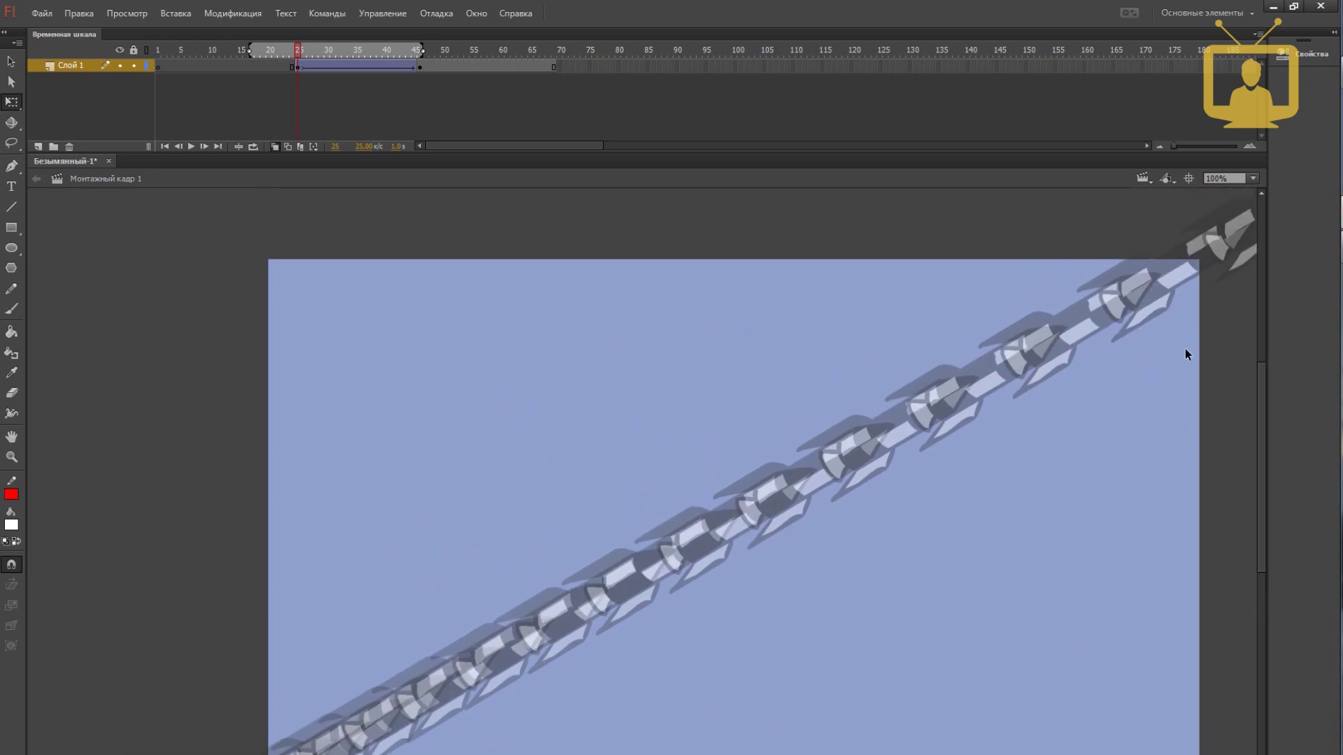
left_click(276, 147)
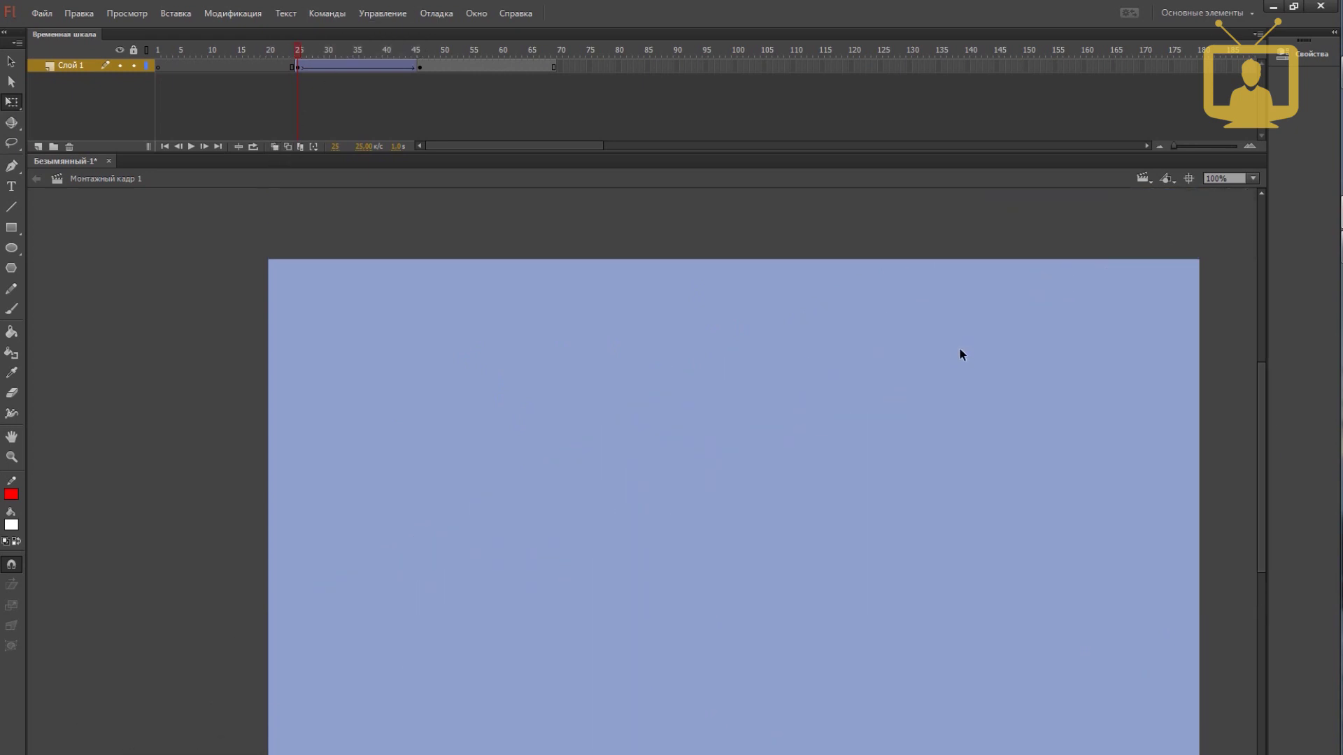
key("ctrl+Return")
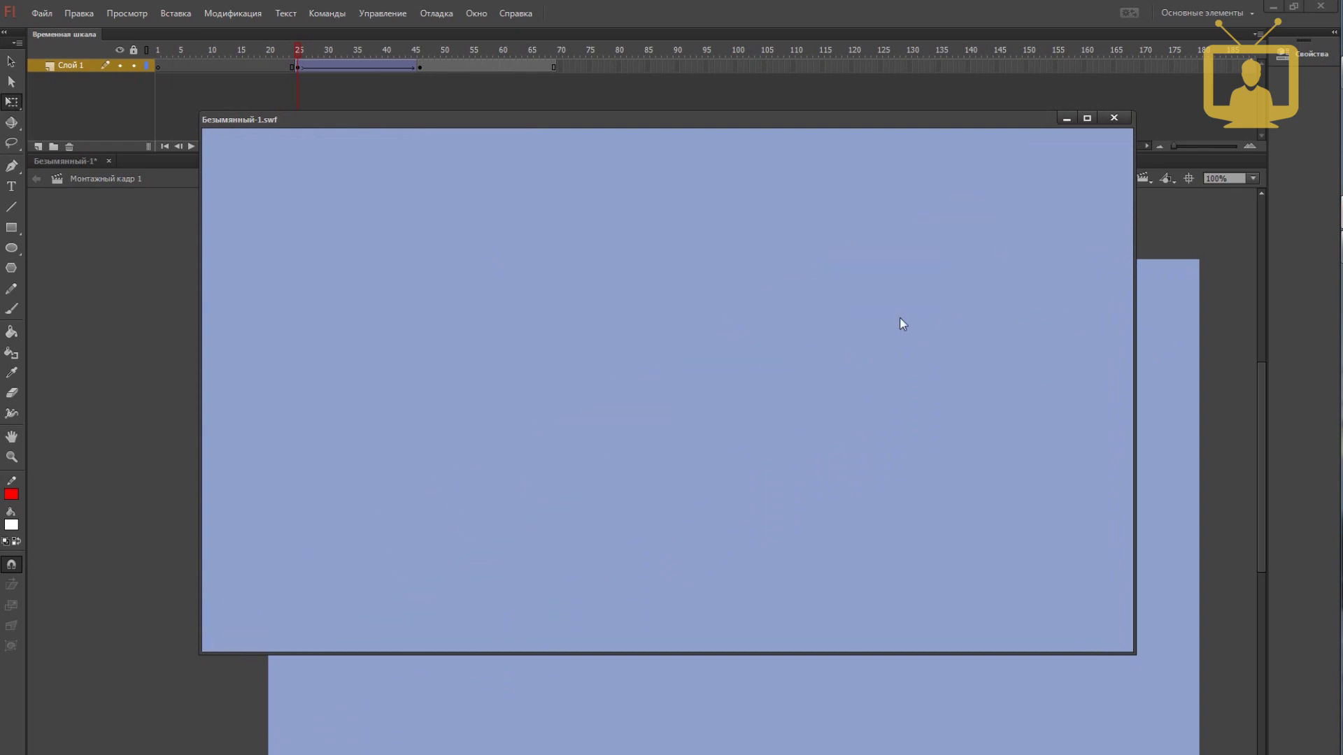
left_click(1114, 118)
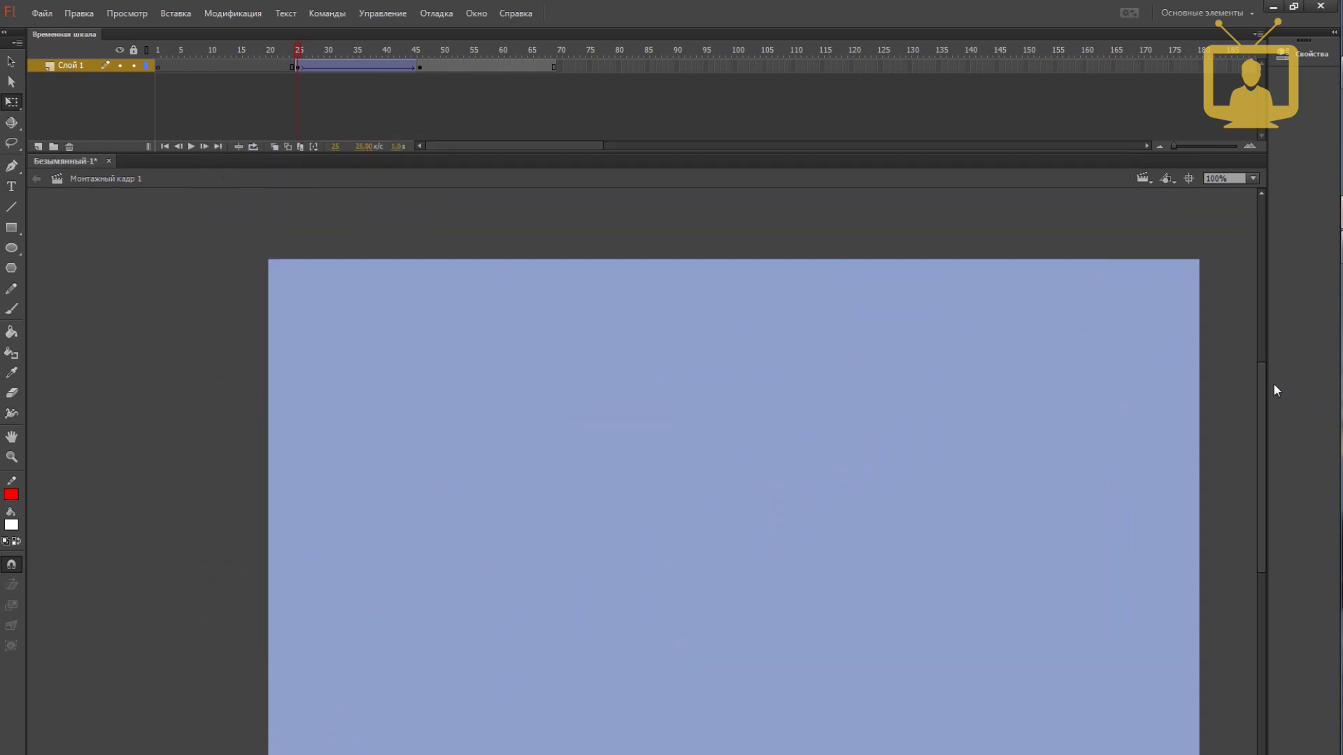
Step: Open the easing value of the frame 25 keyframe for editing and show the tween's onion skins
left_click_drag(1267, 387, 1268, 413)
left_click(385, 685)
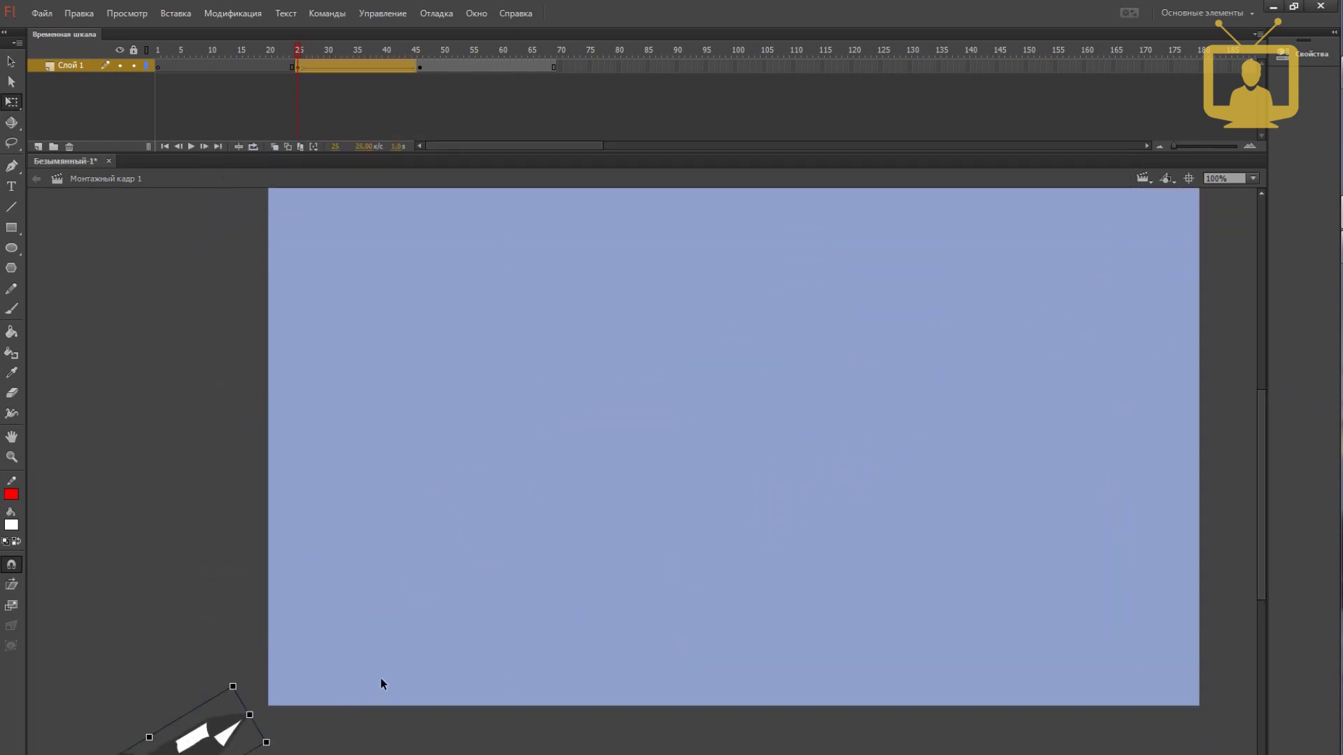
left_click(1302, 54)
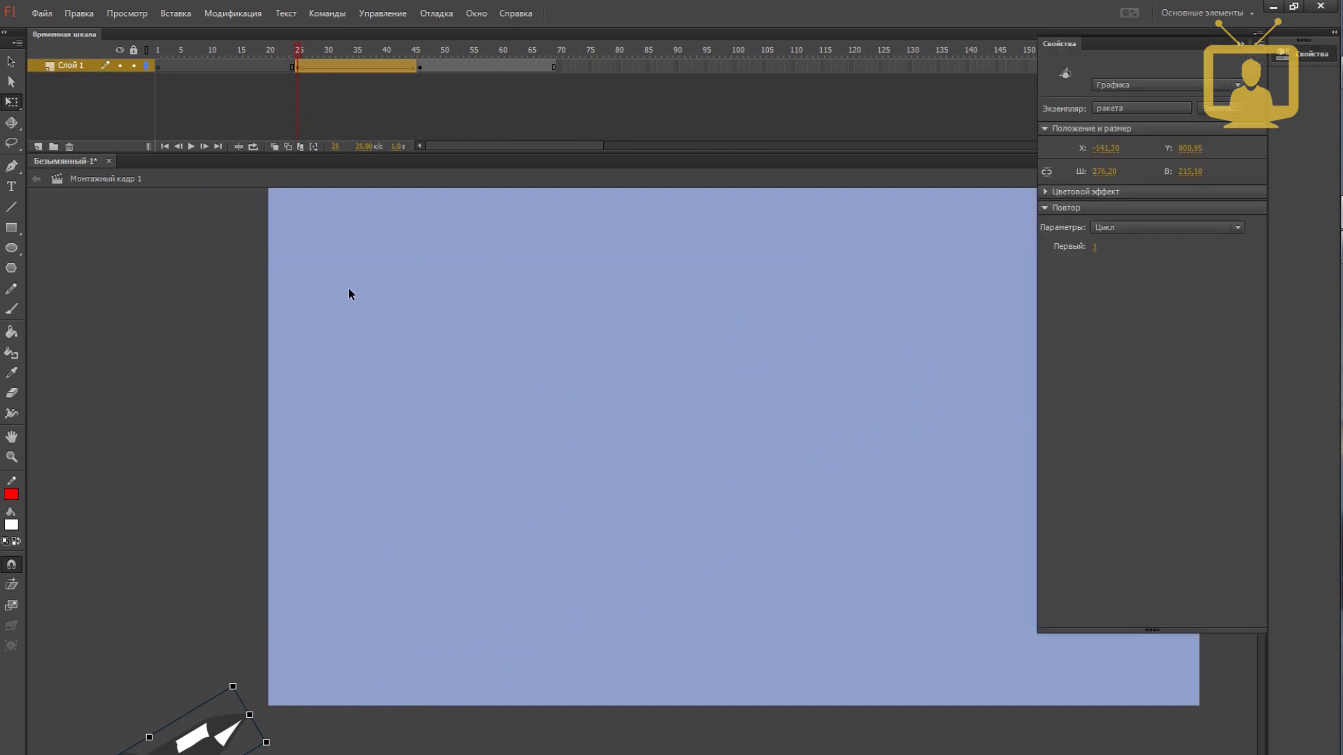
left_click(292, 75)
left_click(296, 68)
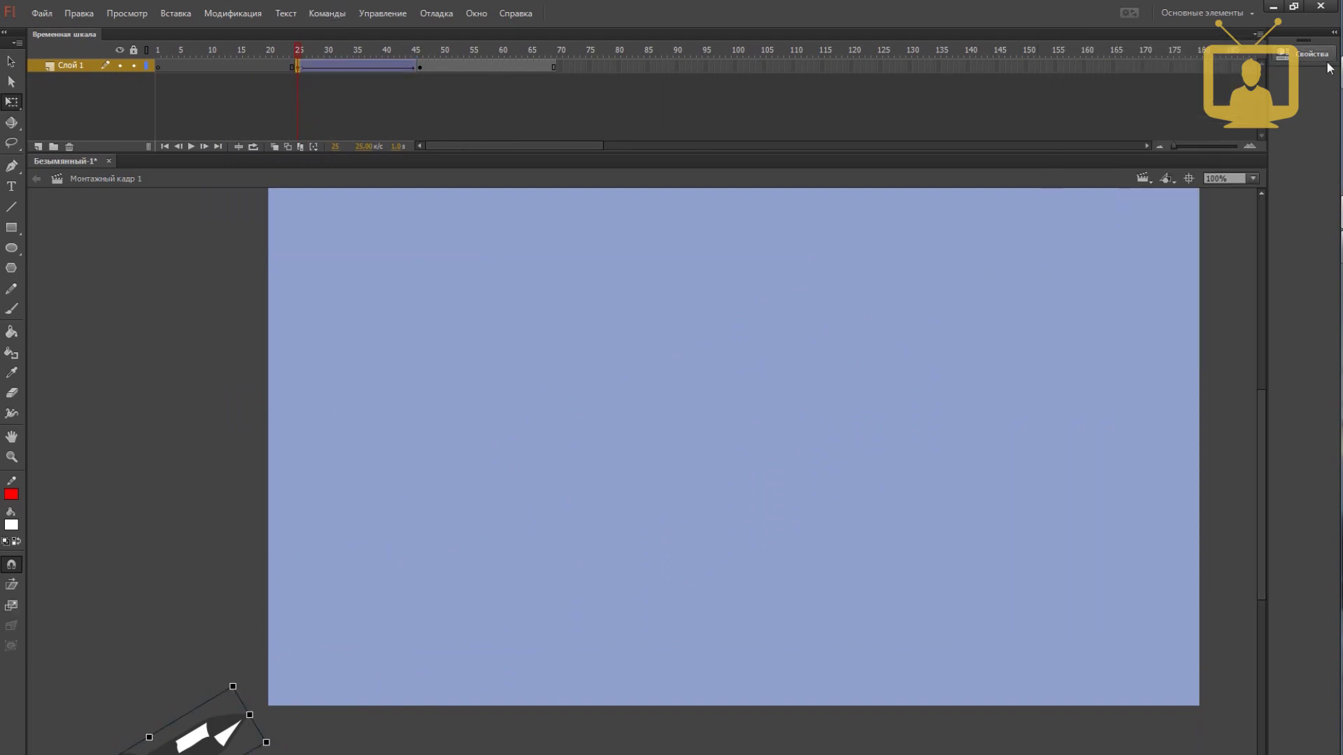
left_click(1303, 54)
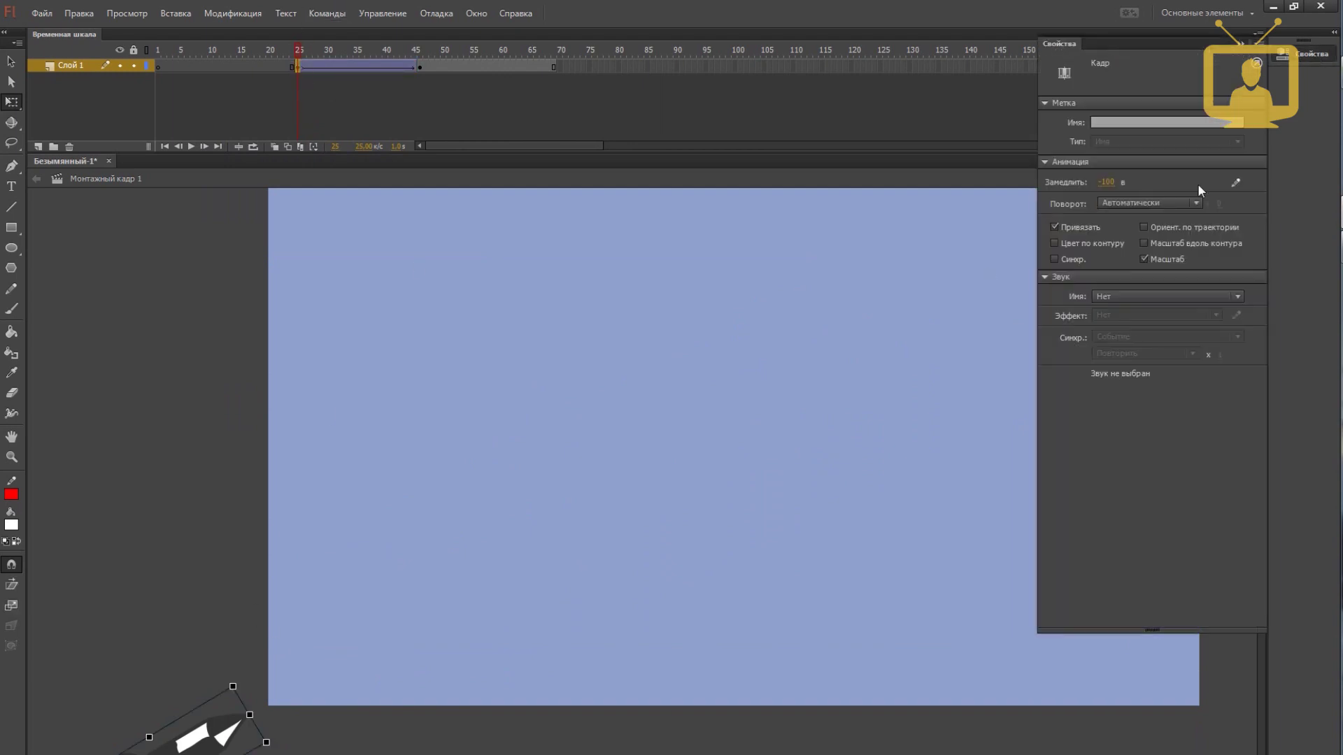
left_click(1115, 183)
left_click(513, 593)
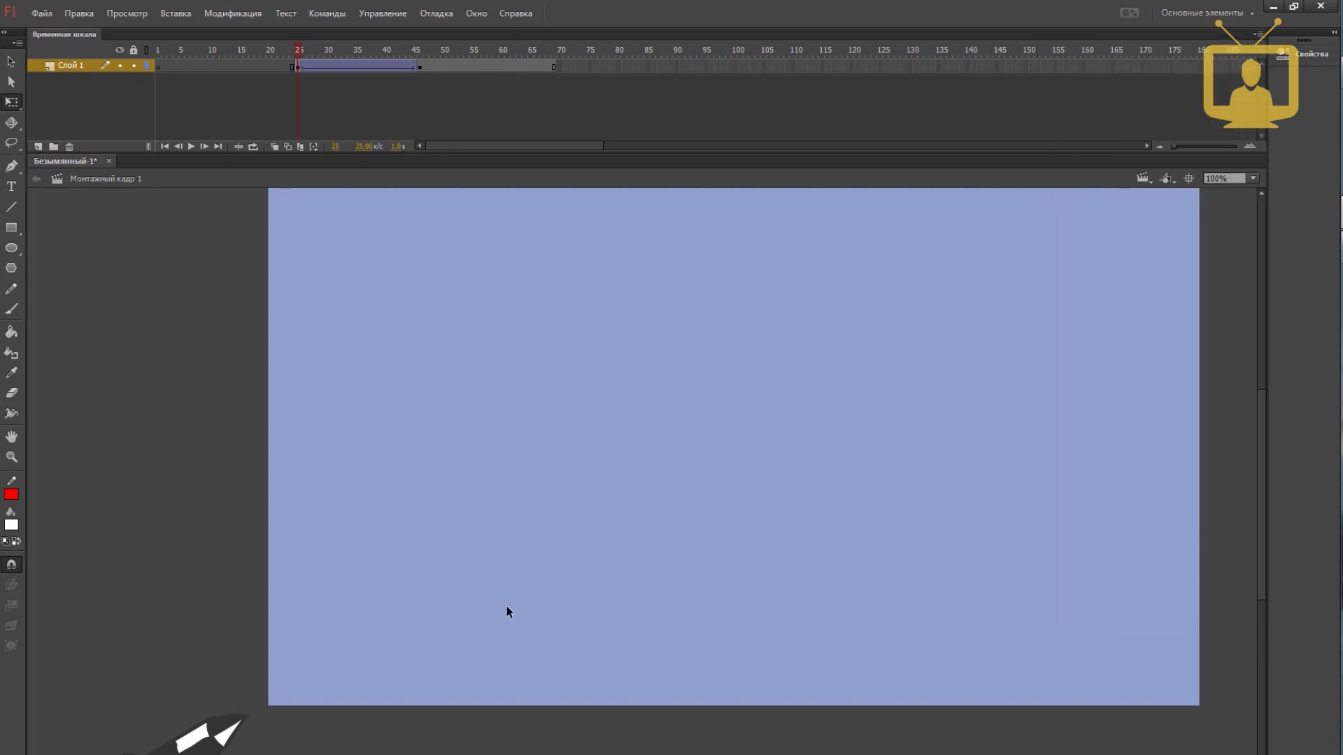
left_click(275, 146)
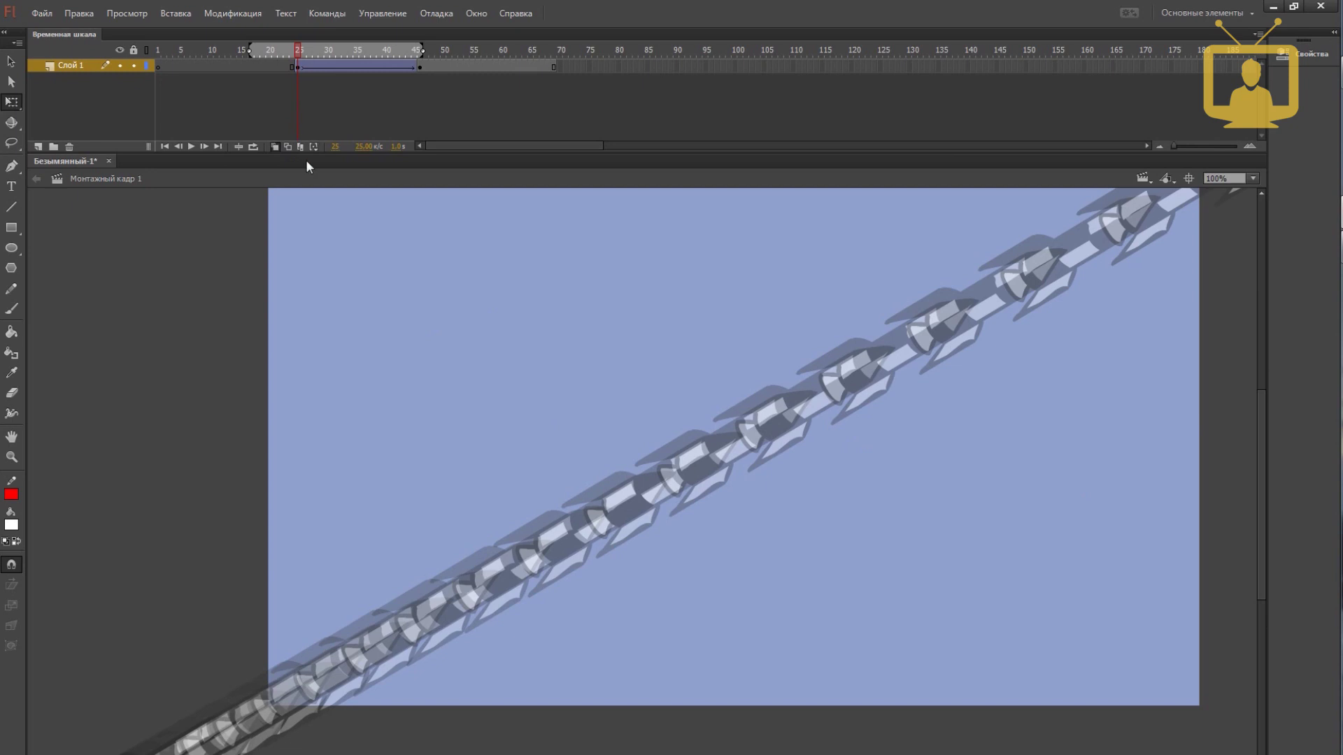
Step: Hide the onion skins and shape the frame 25 tween's custom ease curve to decelerate, with a steep start and a flat end at 100%
left_click(274, 147)
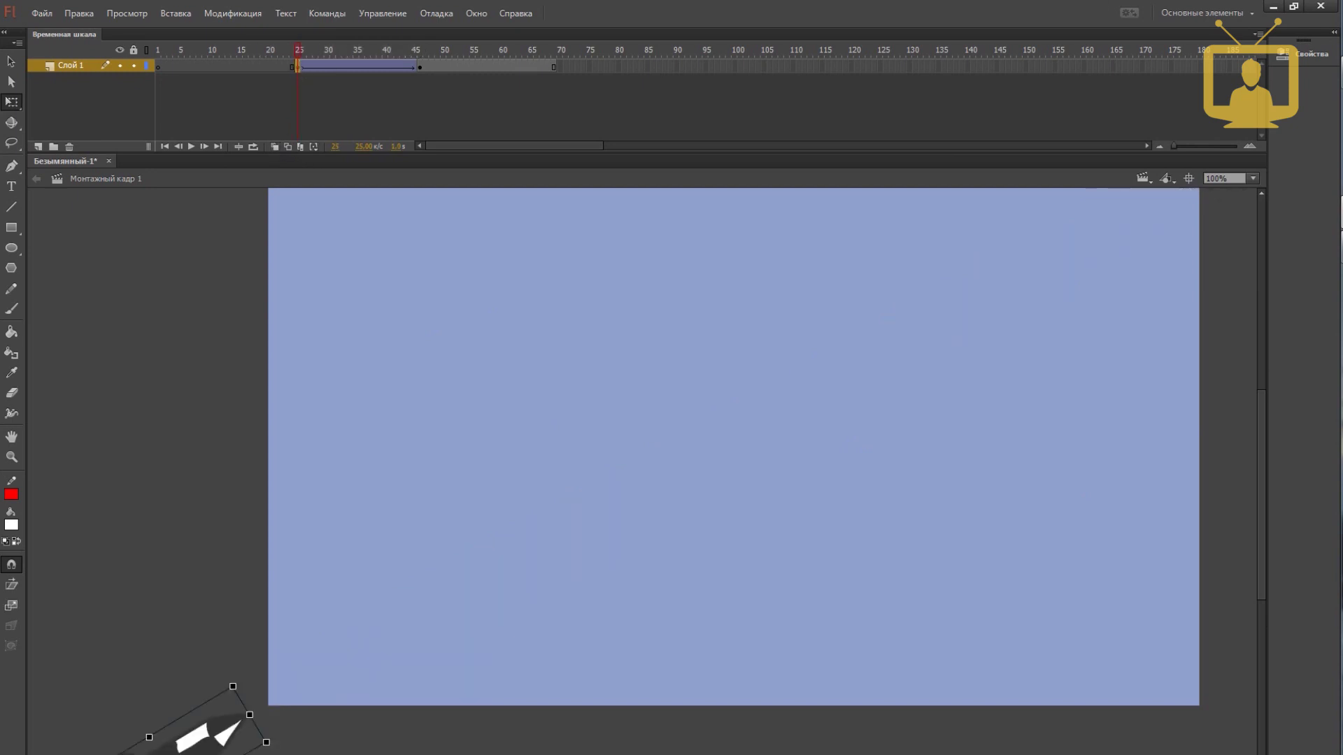
left_click(1324, 56)
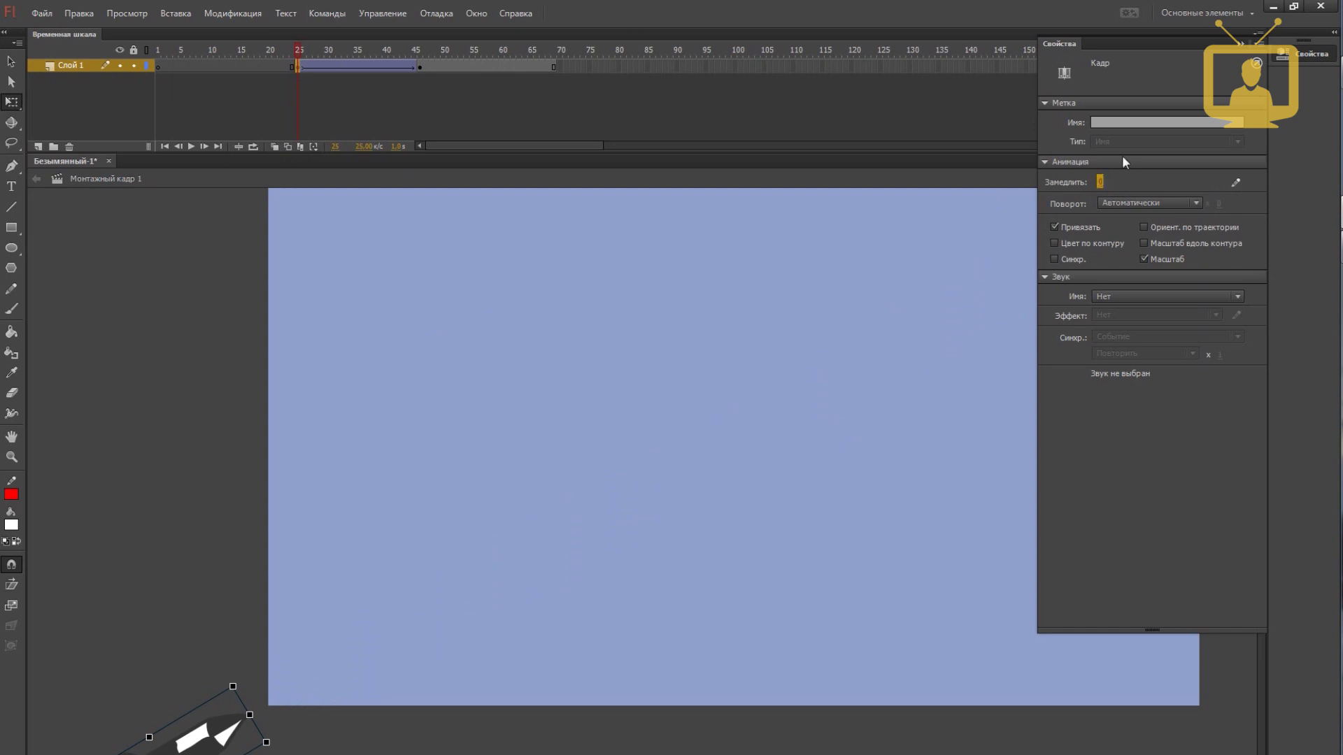
left_click(1237, 183)
mouse_move(710, 231)
left_mouse_down()
mouse_move(909, 224)
mouse_move(797, 245)
left_mouse_up()
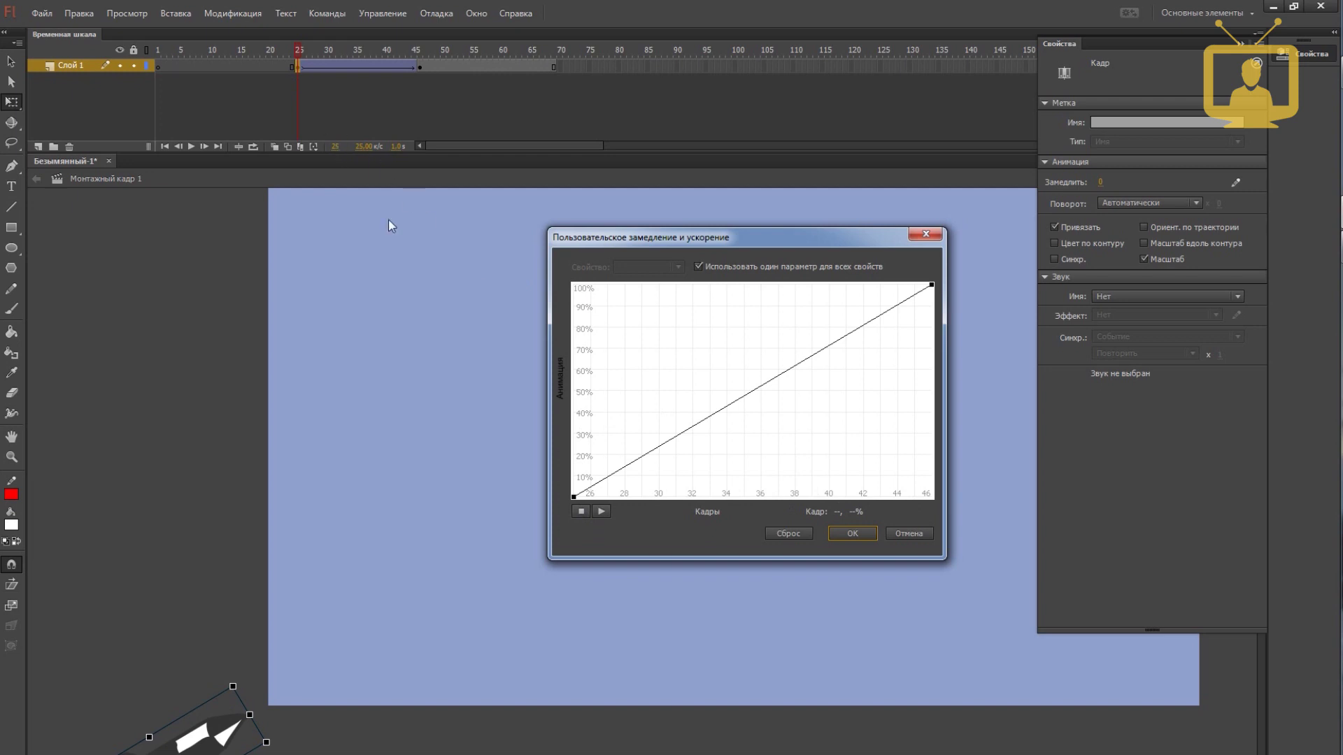
left_click(420, 65)
left_click(574, 498)
left_click_drag(695, 430, 632, 298)
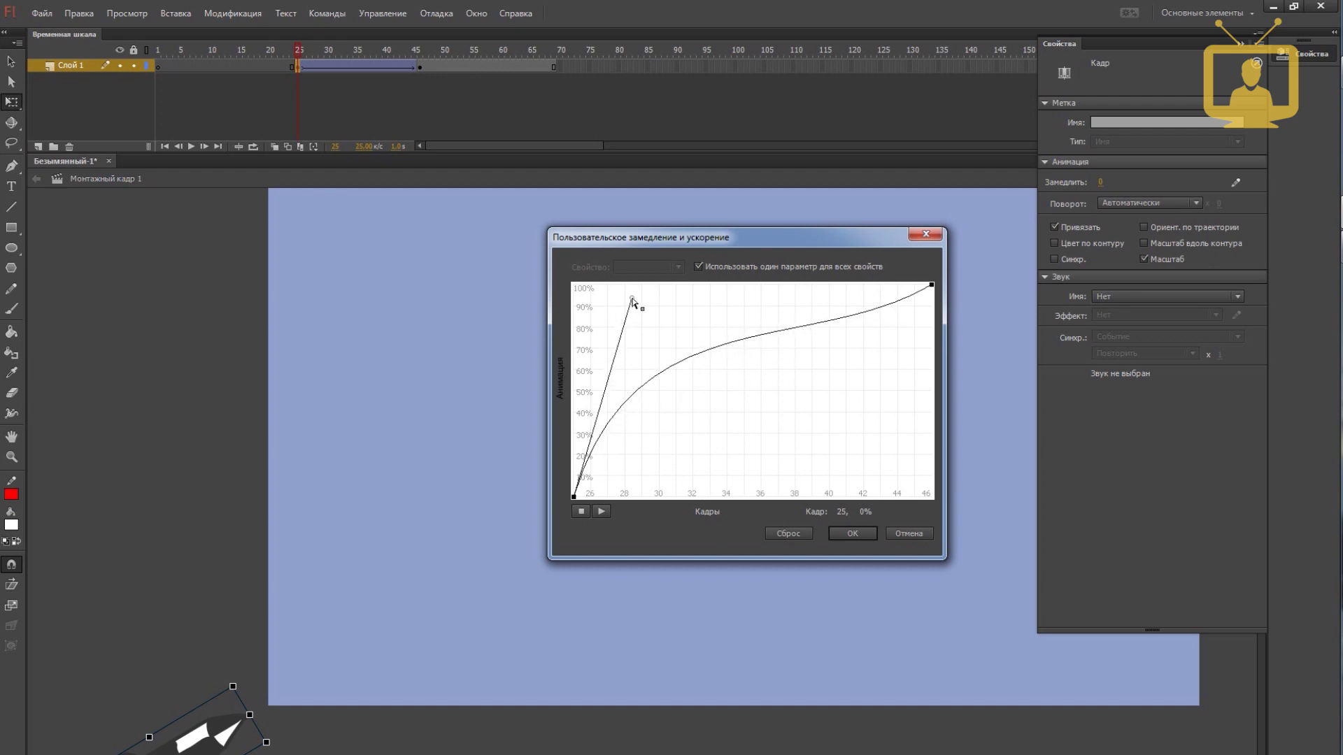
left_click_drag(932, 293, 773, 283)
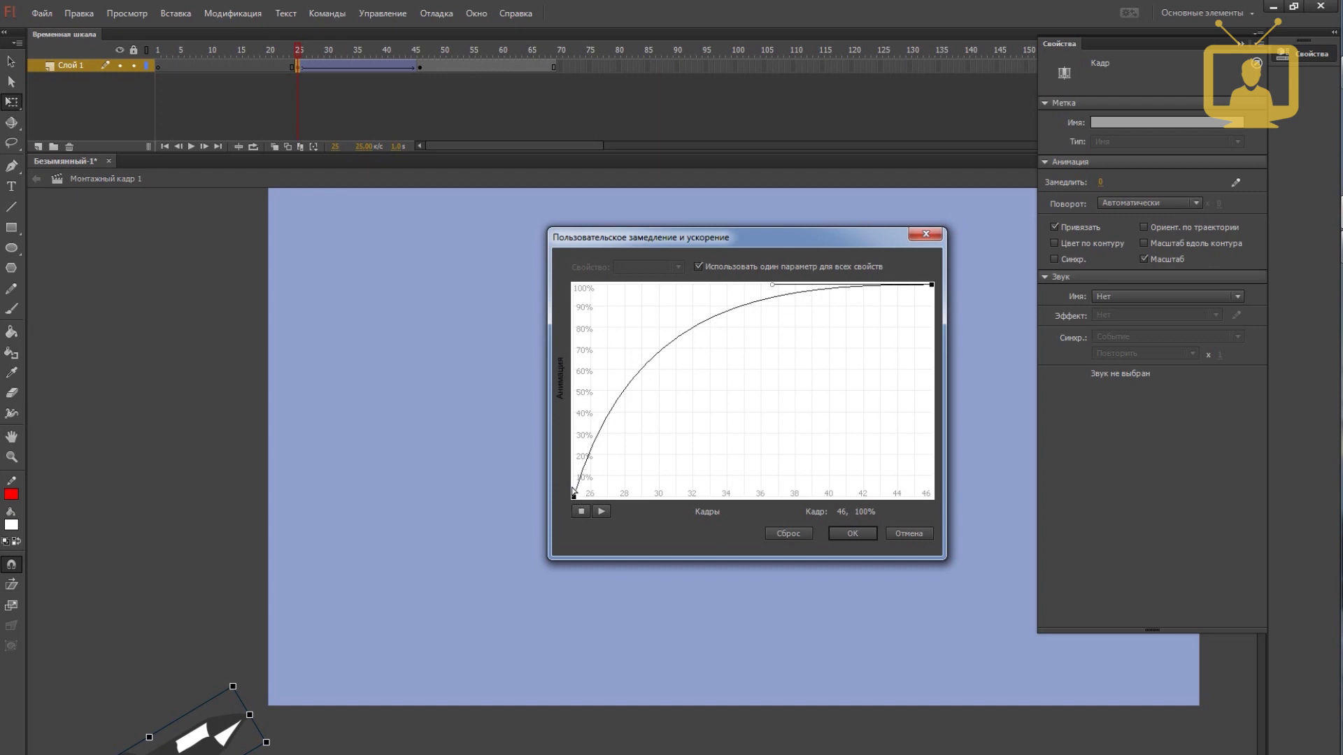
left_click(857, 535)
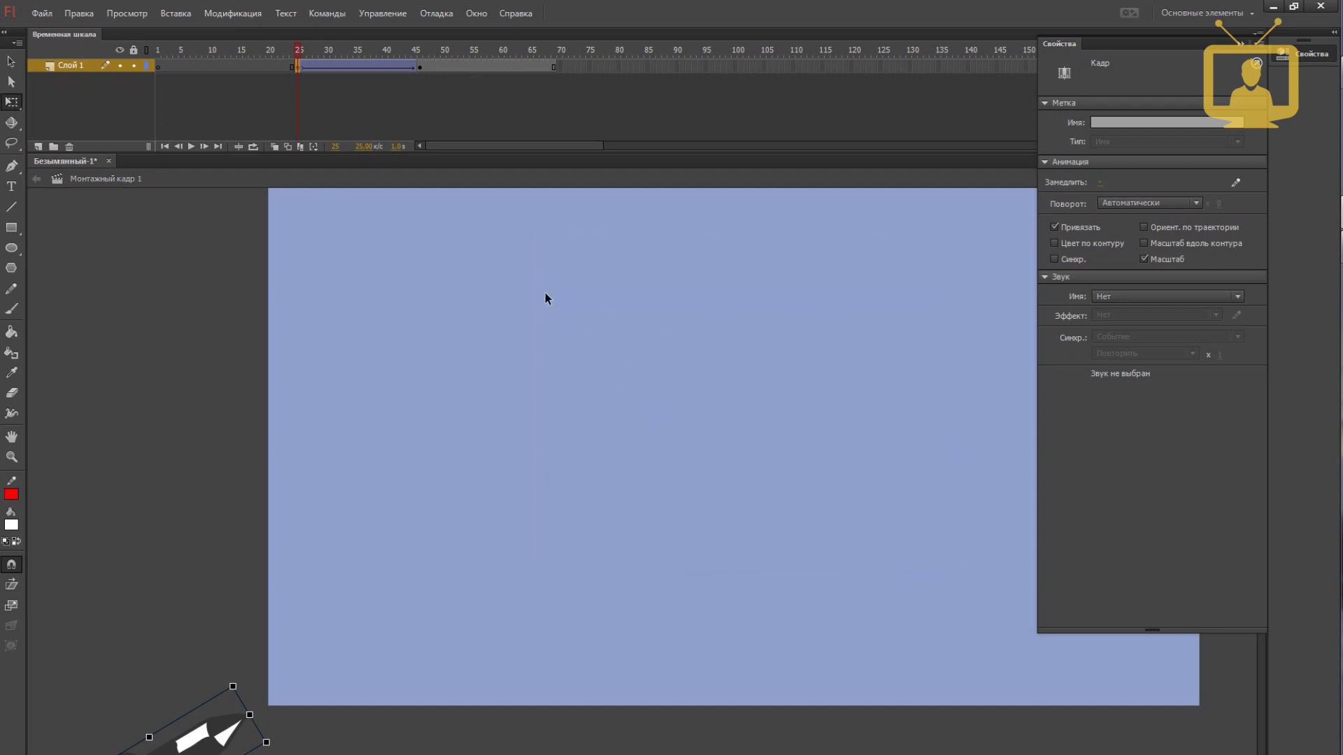
Step: Test the movie to view the rocket flying with the decelerating ease curve
key("ctrl+Return")
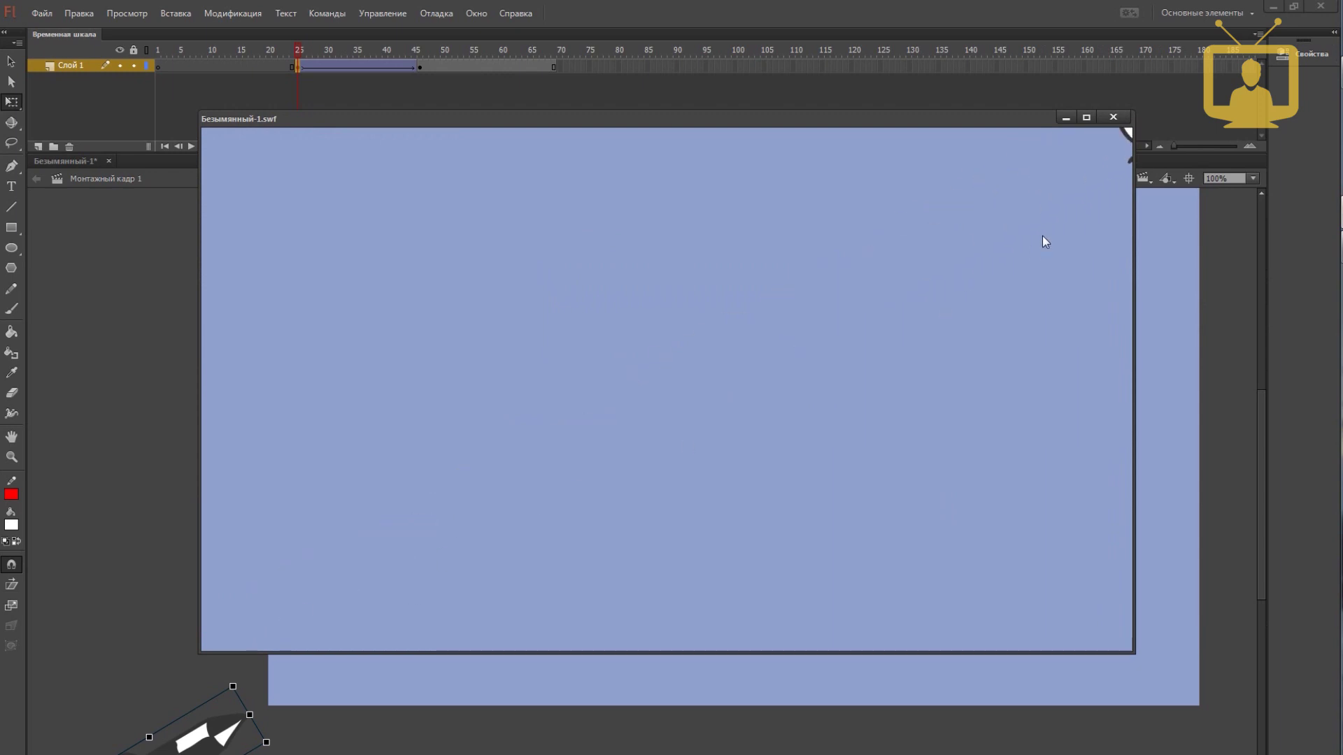
left_click(1113, 117)
left_click(363, 83)
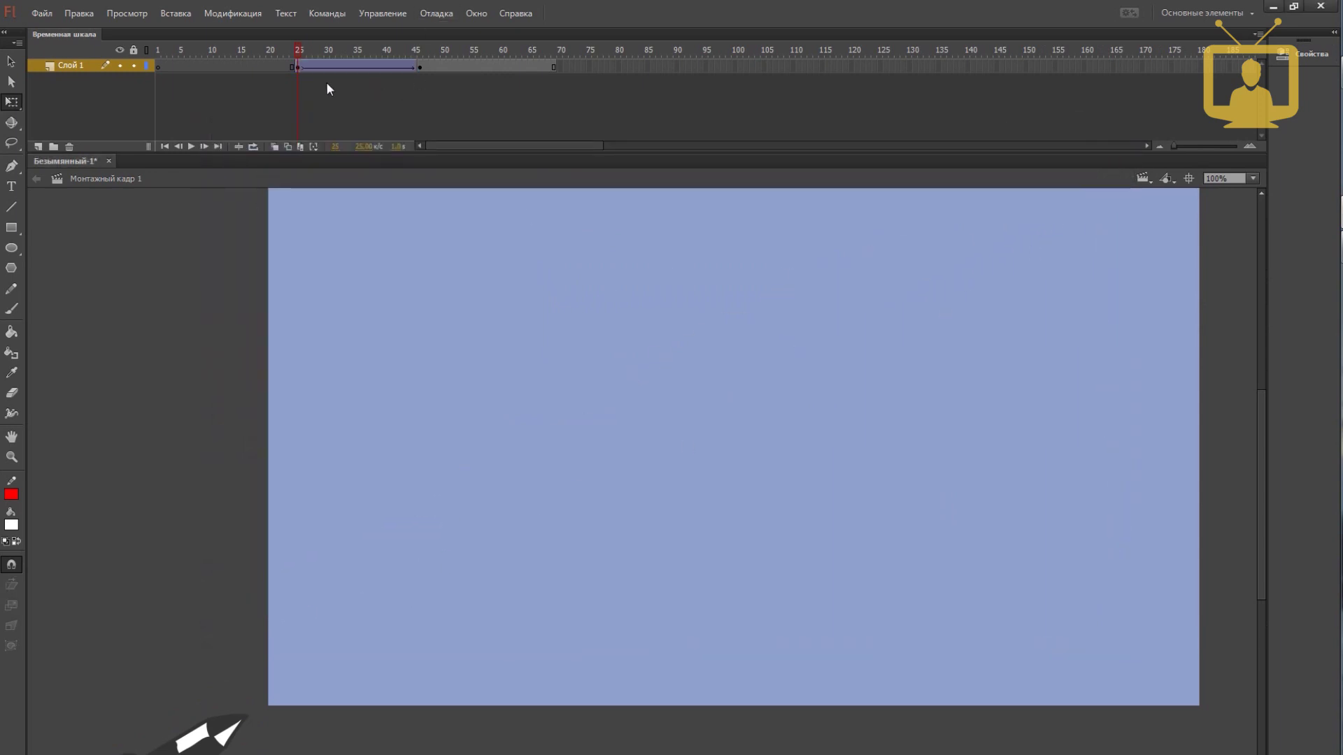
Step: Reshape the frame 25 tween's custom ease curve to accelerate, flattening its start at 0% and pulling the end handle down to about 20%
left_click(295, 67)
left_click(1283, 56)
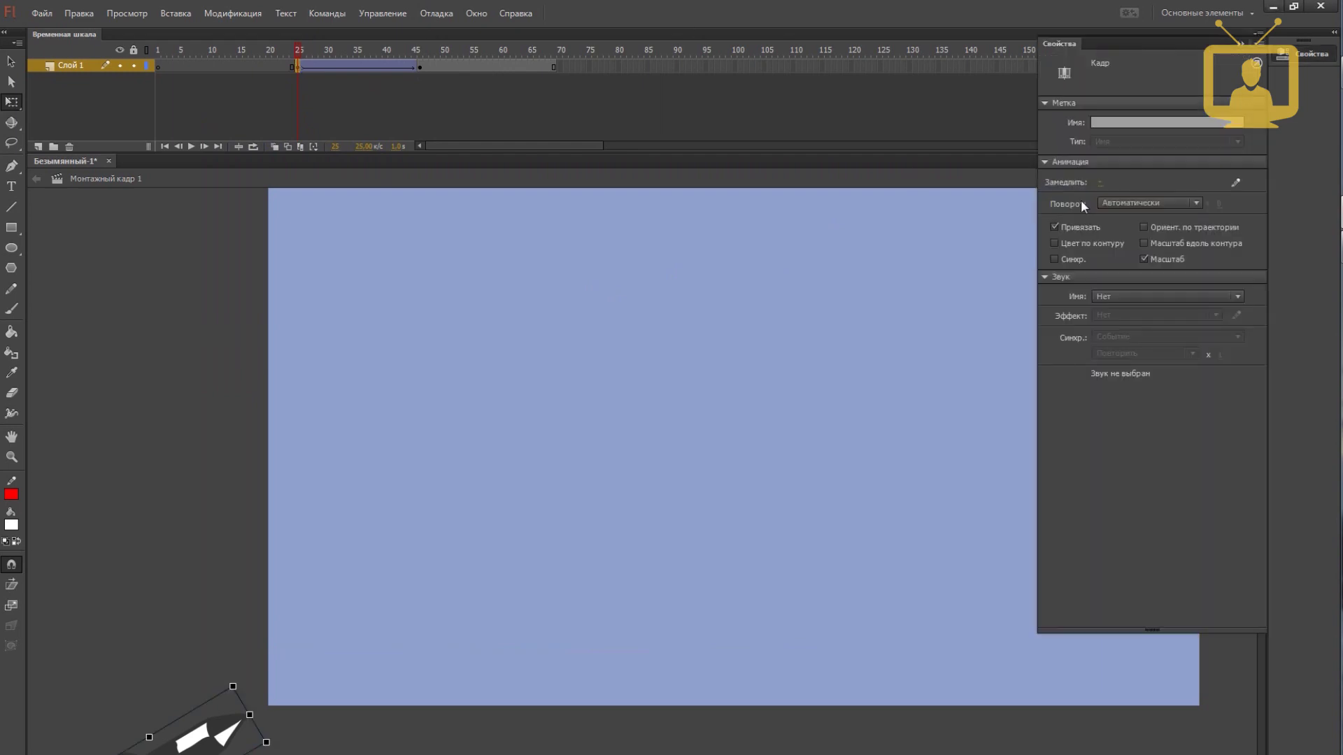
left_click(1236, 183)
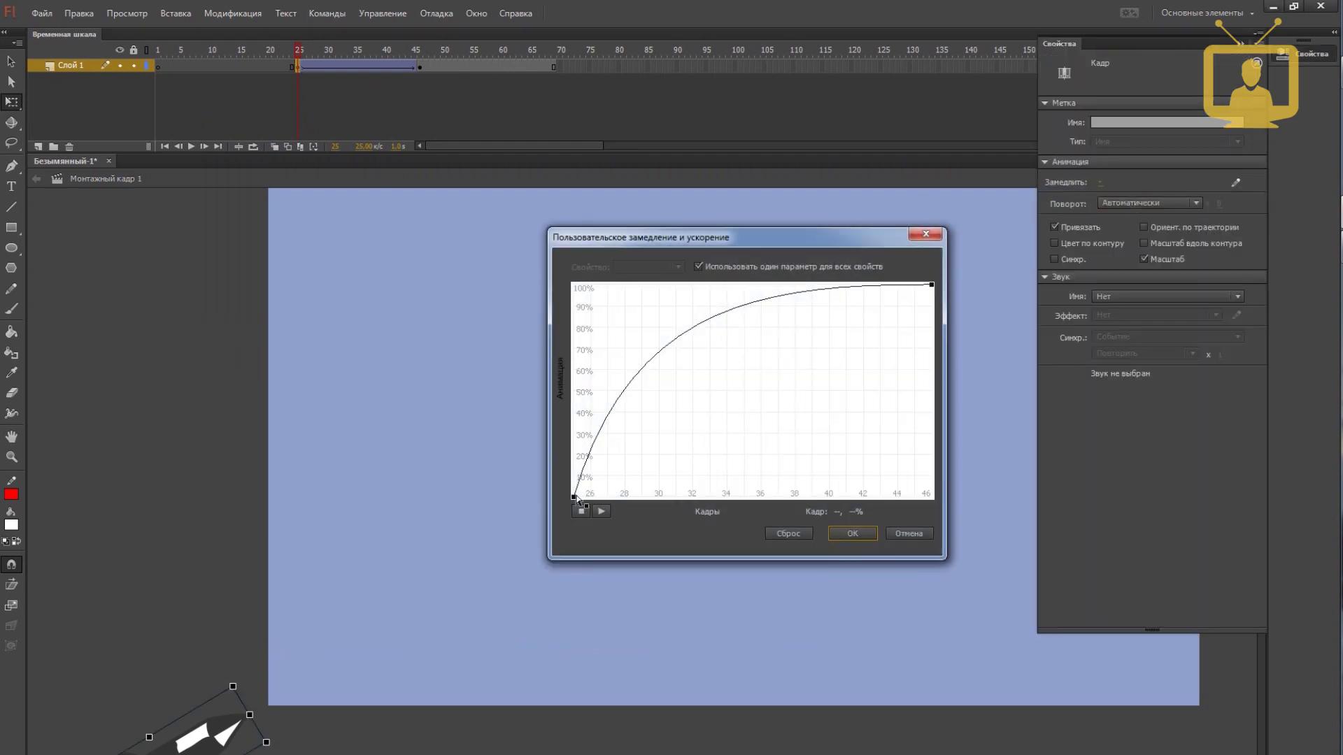
left_click(575, 498)
left_click_drag(631, 299, 743, 497)
left_click(932, 284)
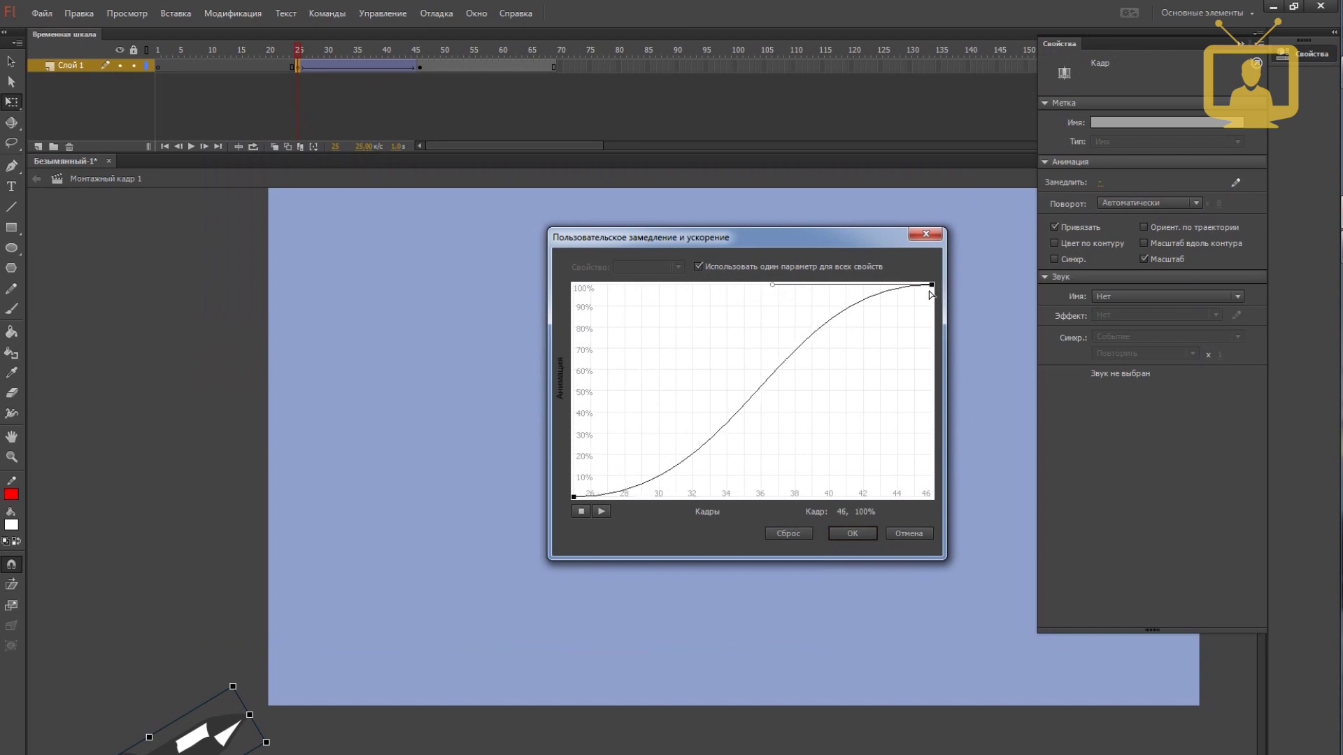
left_click_drag(775, 286, 946, 462)
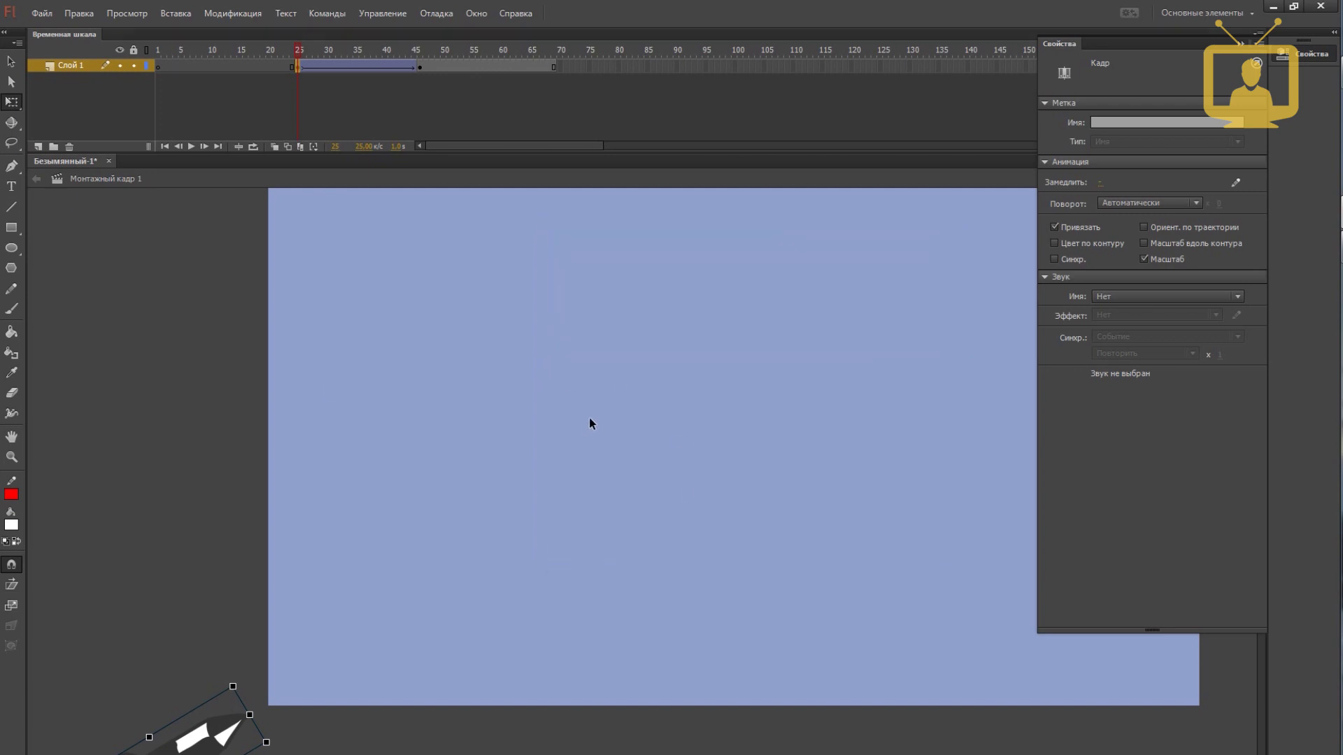
Step: Test the movie and examine the accelerating rocket's spacing along its path with onion skinning
key("ctrl+Return")
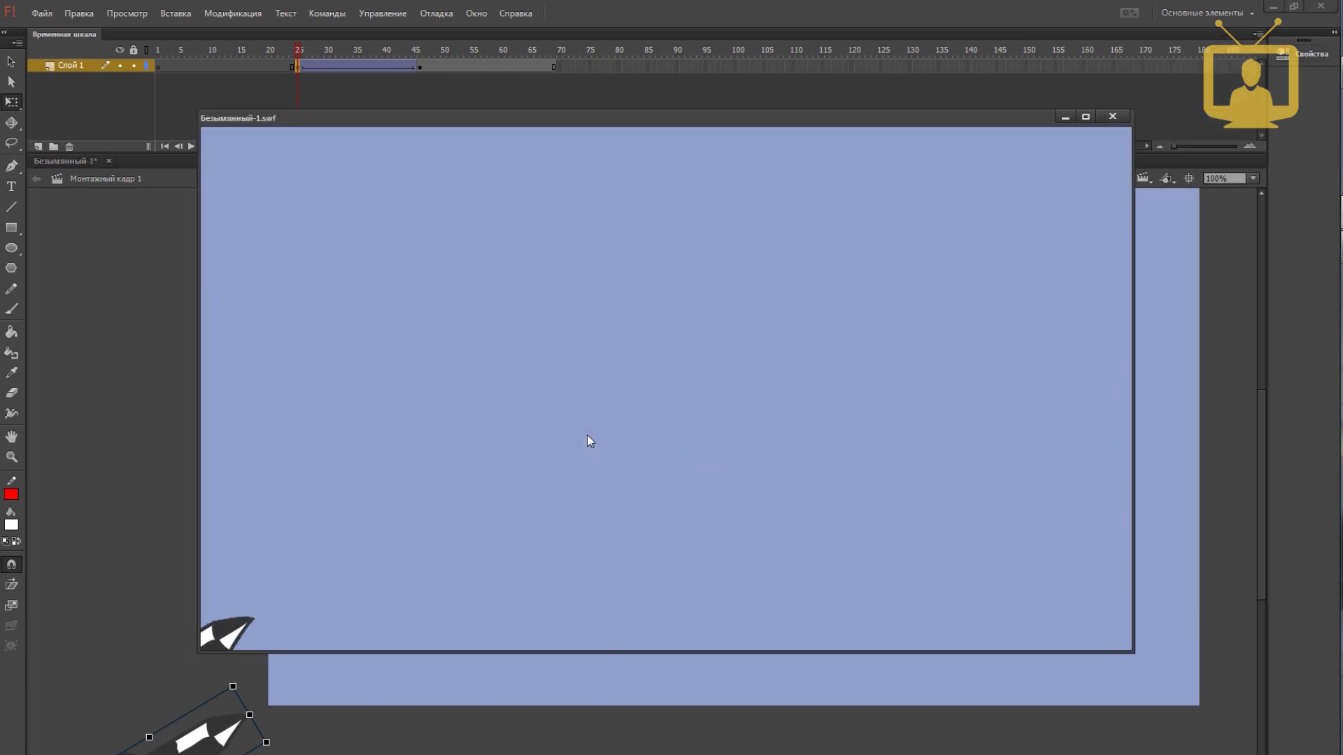
left_click(1112, 116)
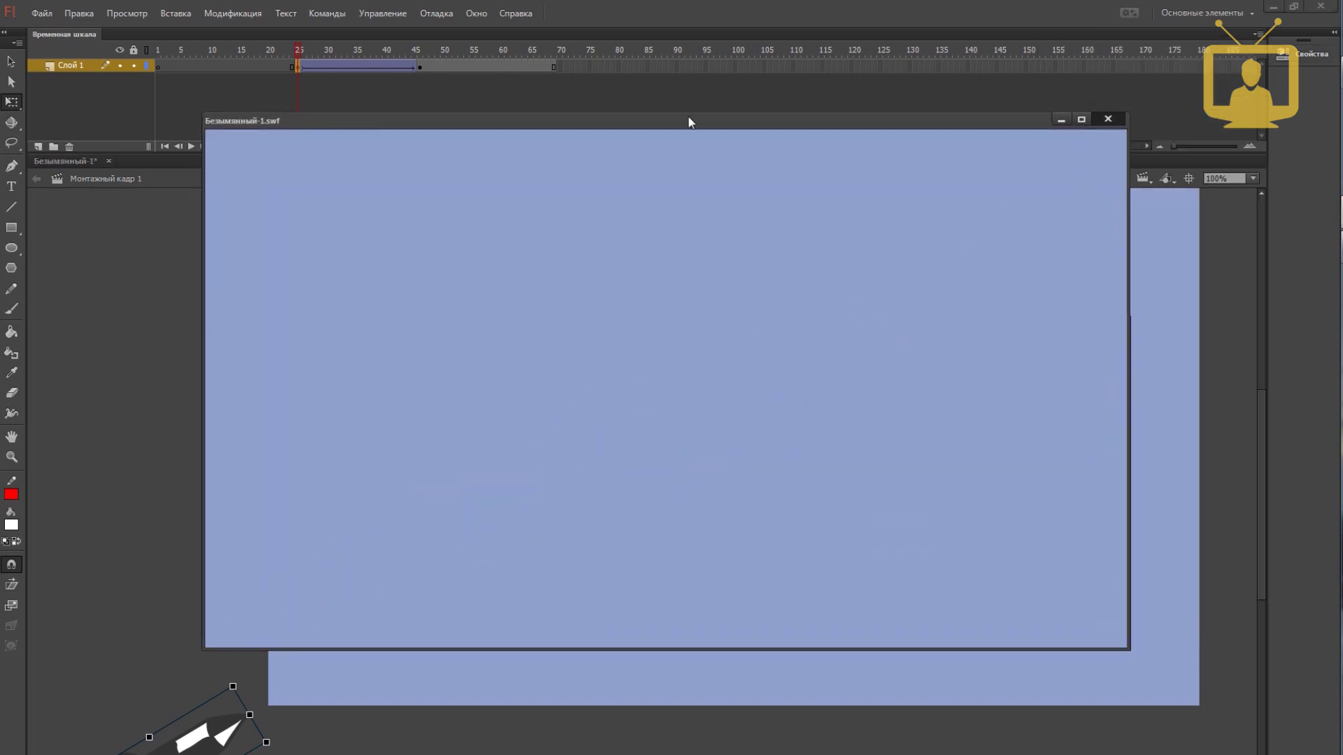
left_click(275, 148)
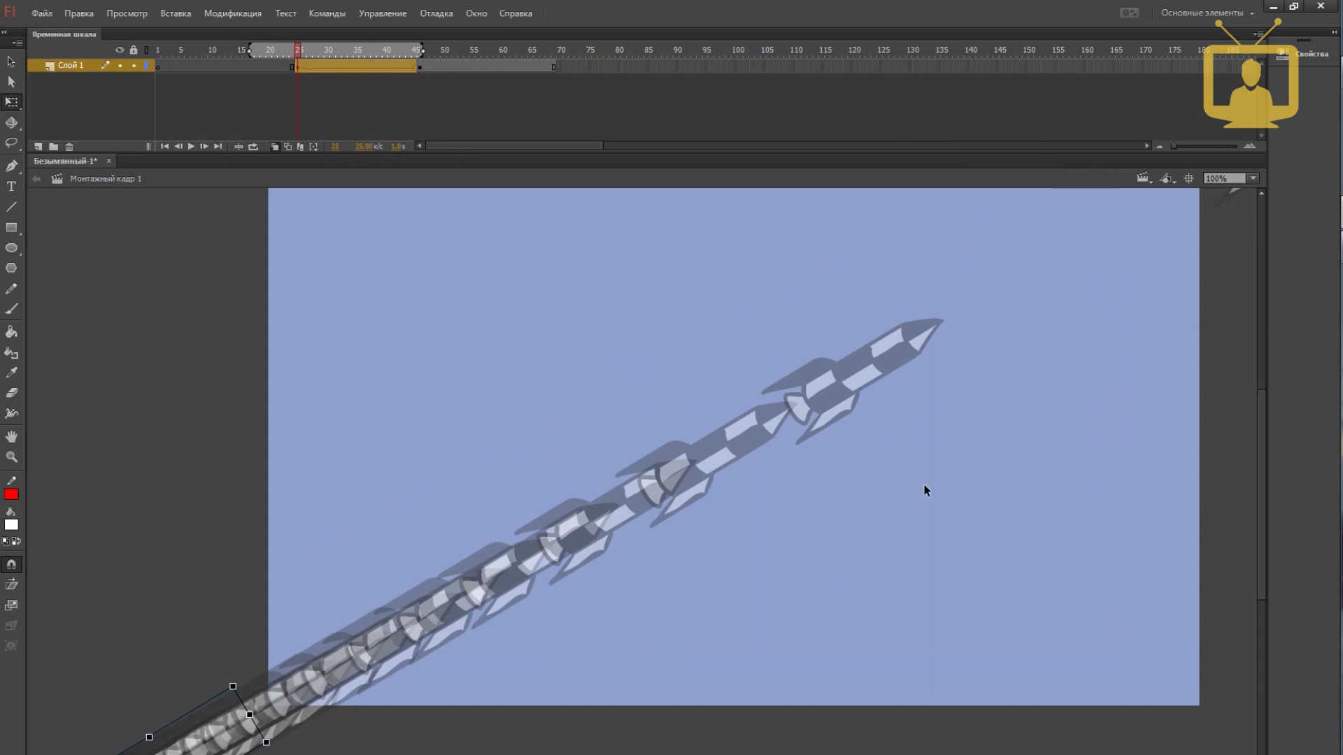
left_click_drag(1261, 511, 1262, 535)
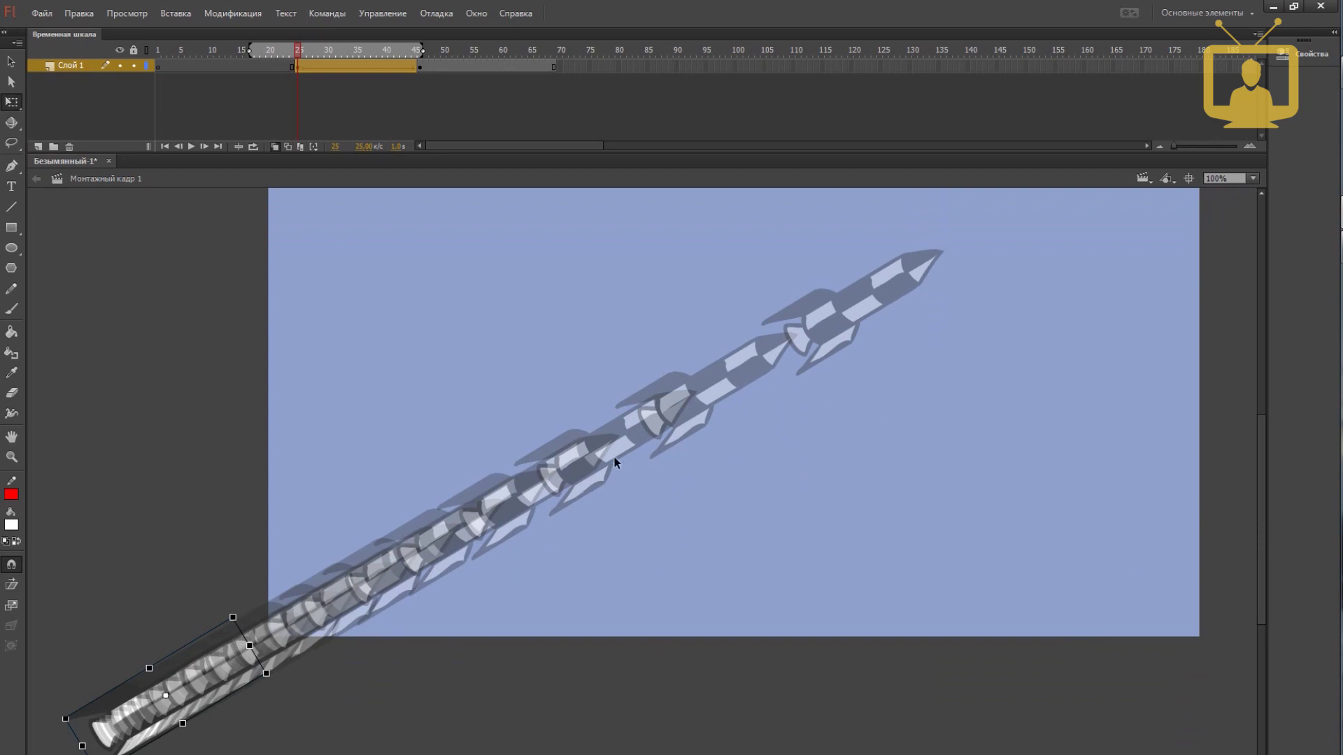
left_click_drag(1268, 456, 1266, 398)
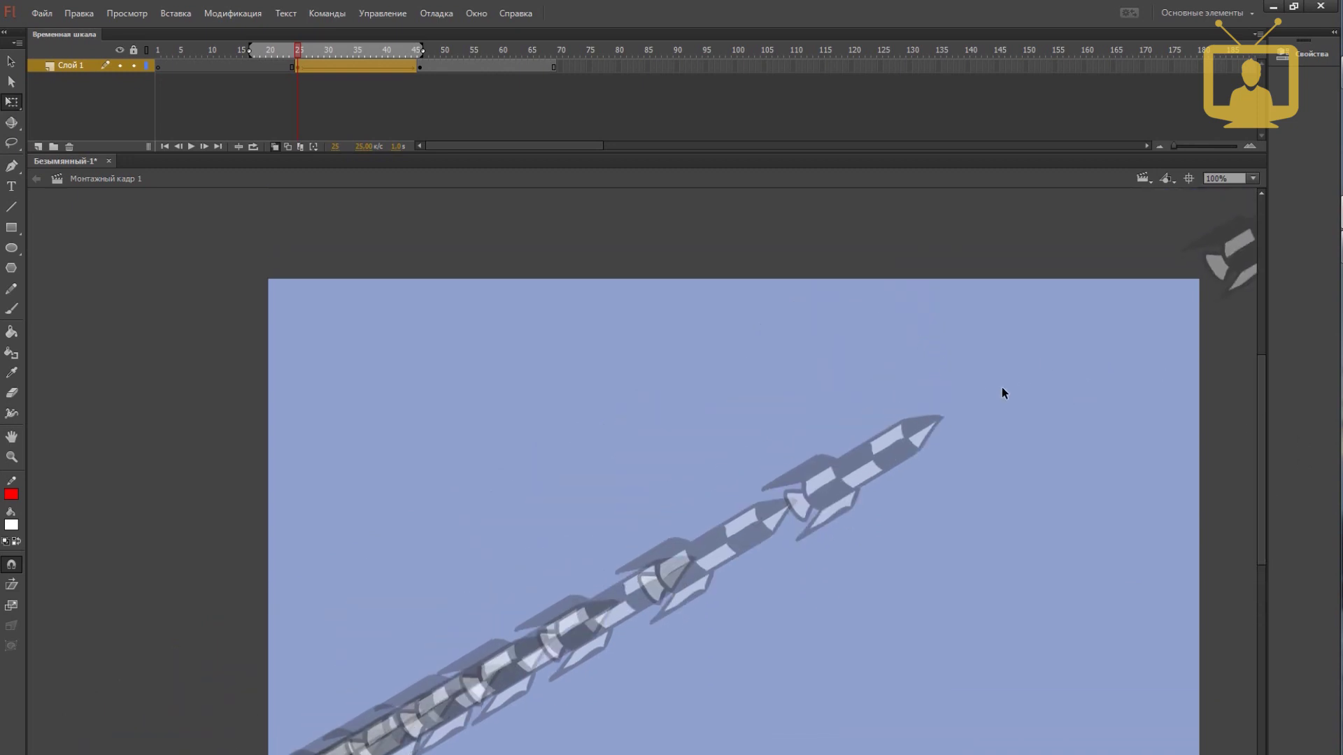
Step: Soften the frame 25 tween's accelerating ease curve by slightly raising the start handle and moving the end handle inward
left_click(294, 68)
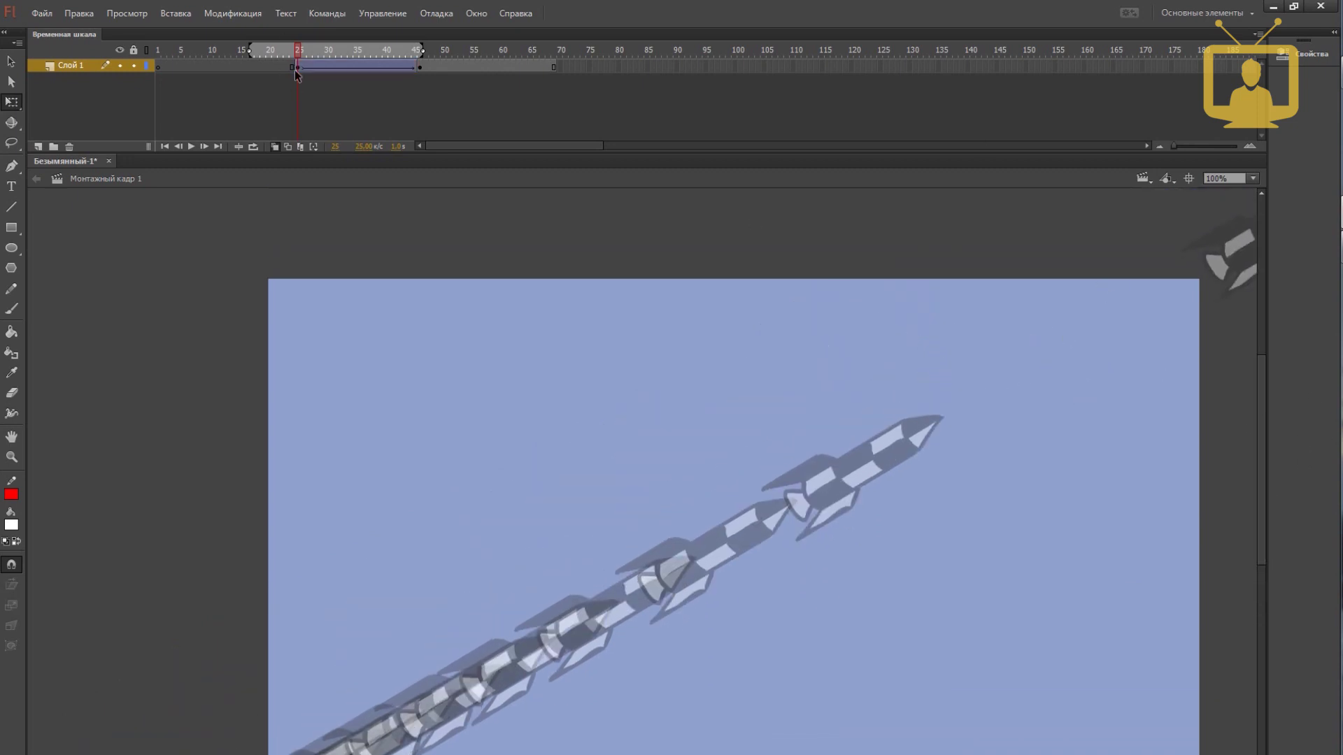
scroll(1278, 516, "down", 3)
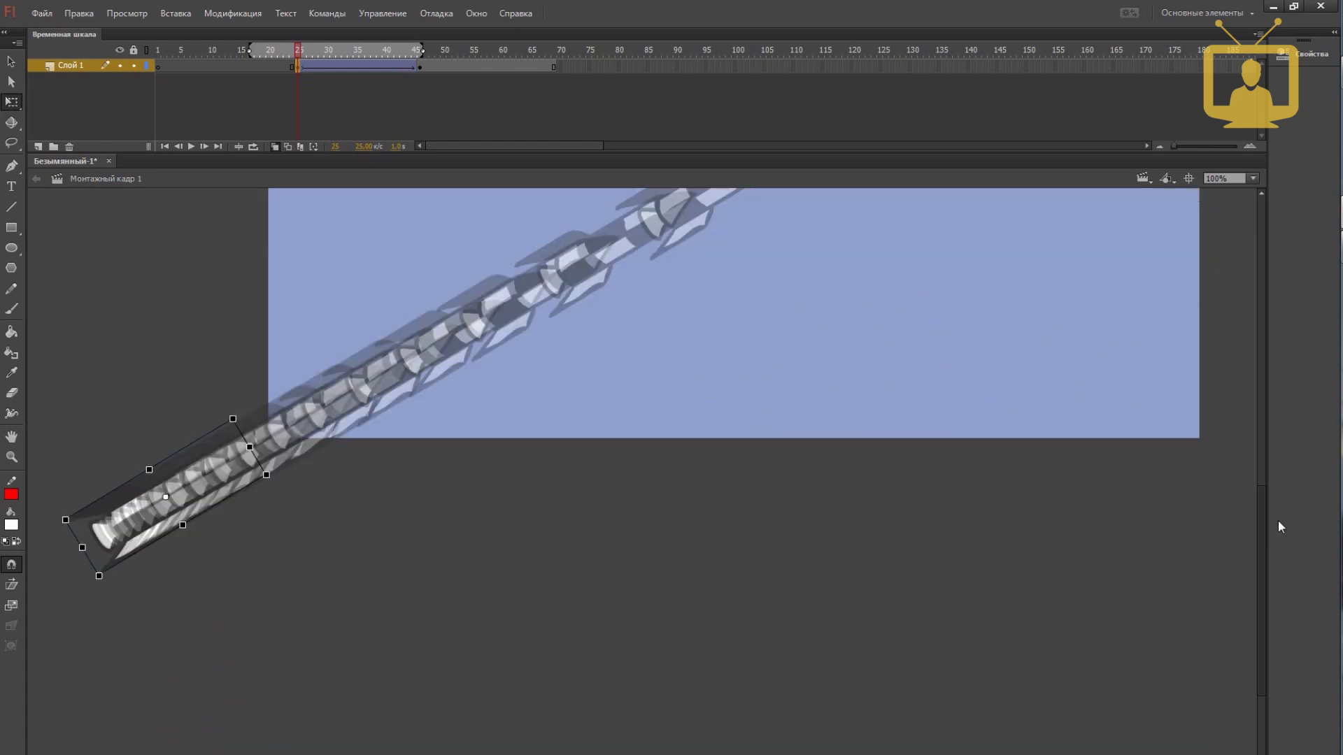
left_click(1302, 53)
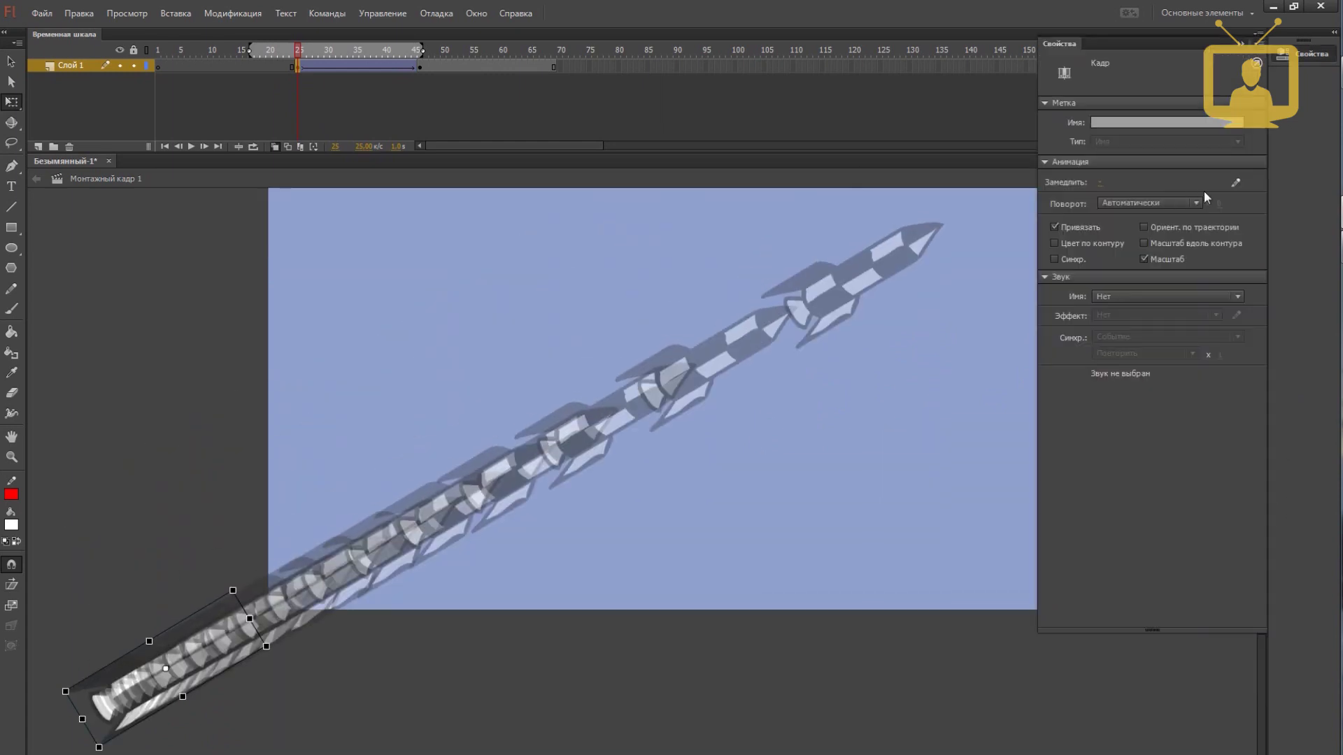
left_click(1236, 183)
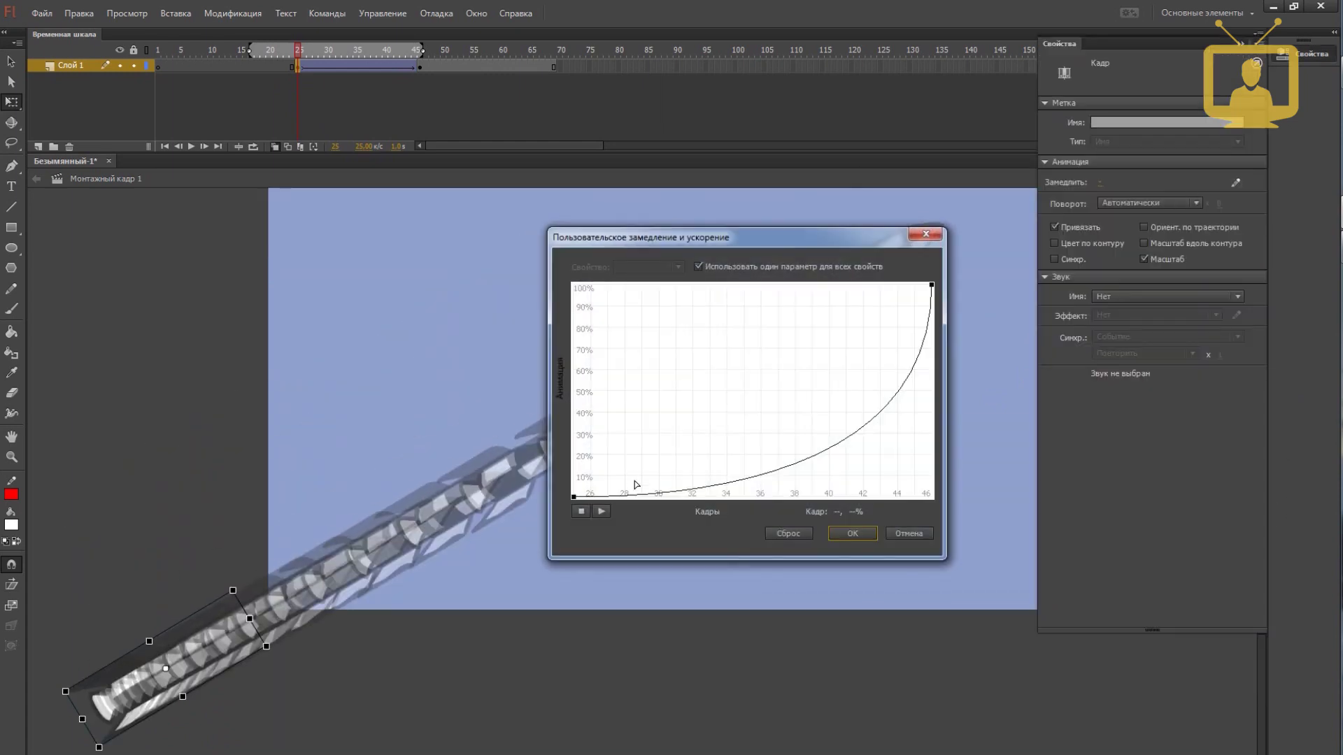
left_click(574, 497)
left_click_drag(744, 498, 717, 477)
left_click(931, 284)
left_click_drag(932, 454, 897, 446)
left_click(574, 497)
left_click_drag(714, 481, 715, 487)
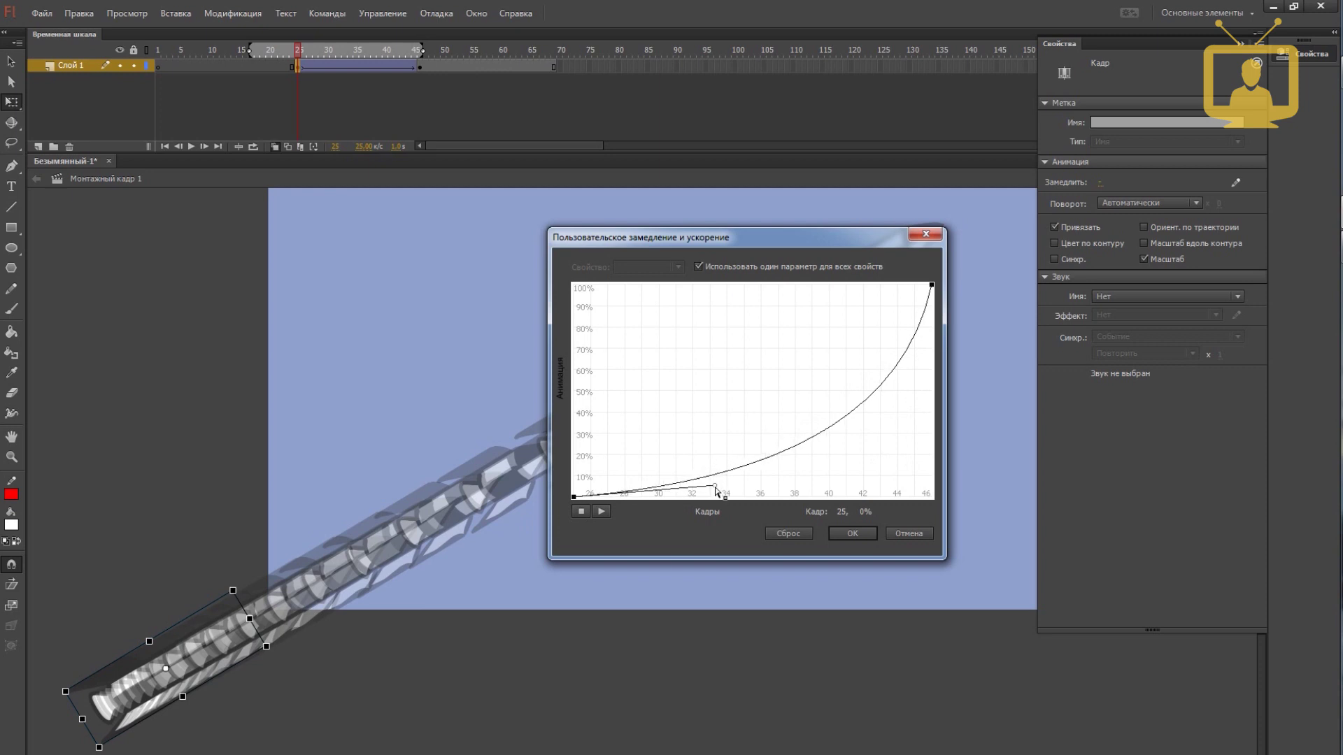
left_click(848, 535)
left_click(1242, 48)
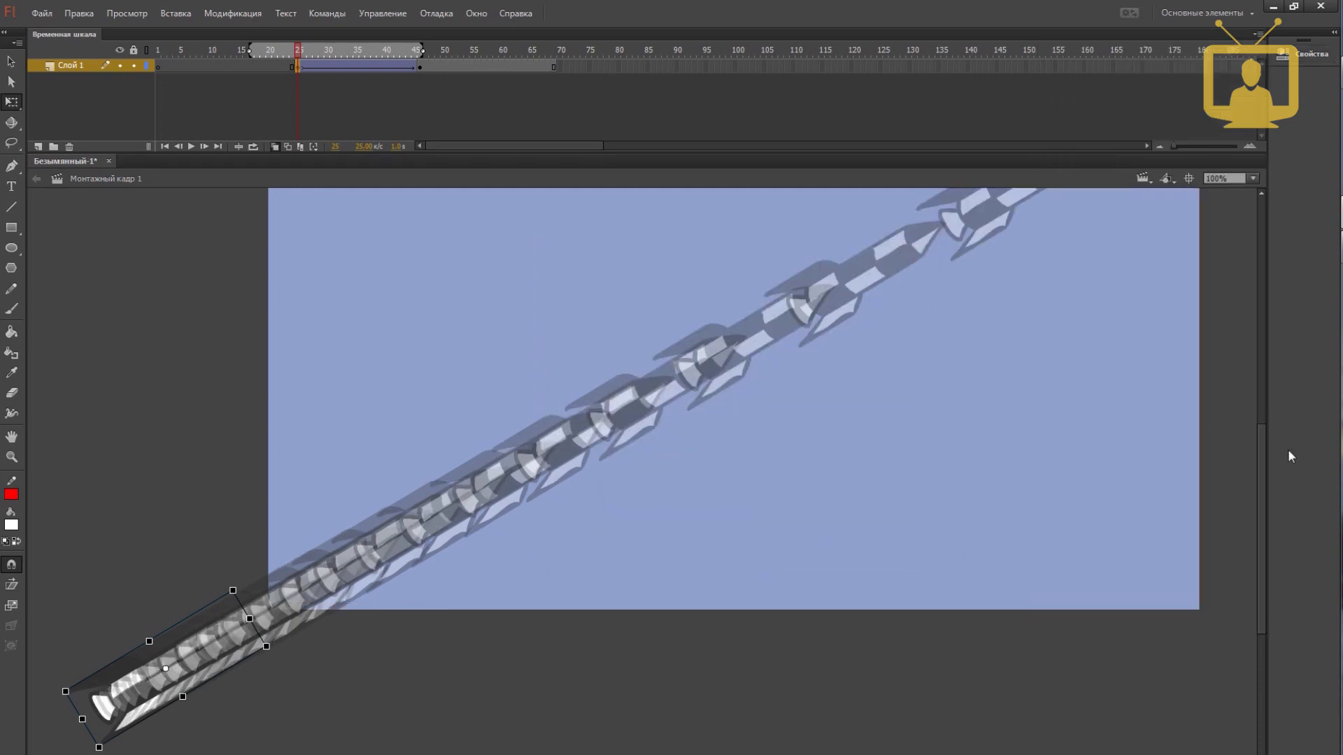
Step: Examine the rocket's onion-skin spacing with the softened curve and test the movie
left_click_drag(1265, 499, 1270, 453)
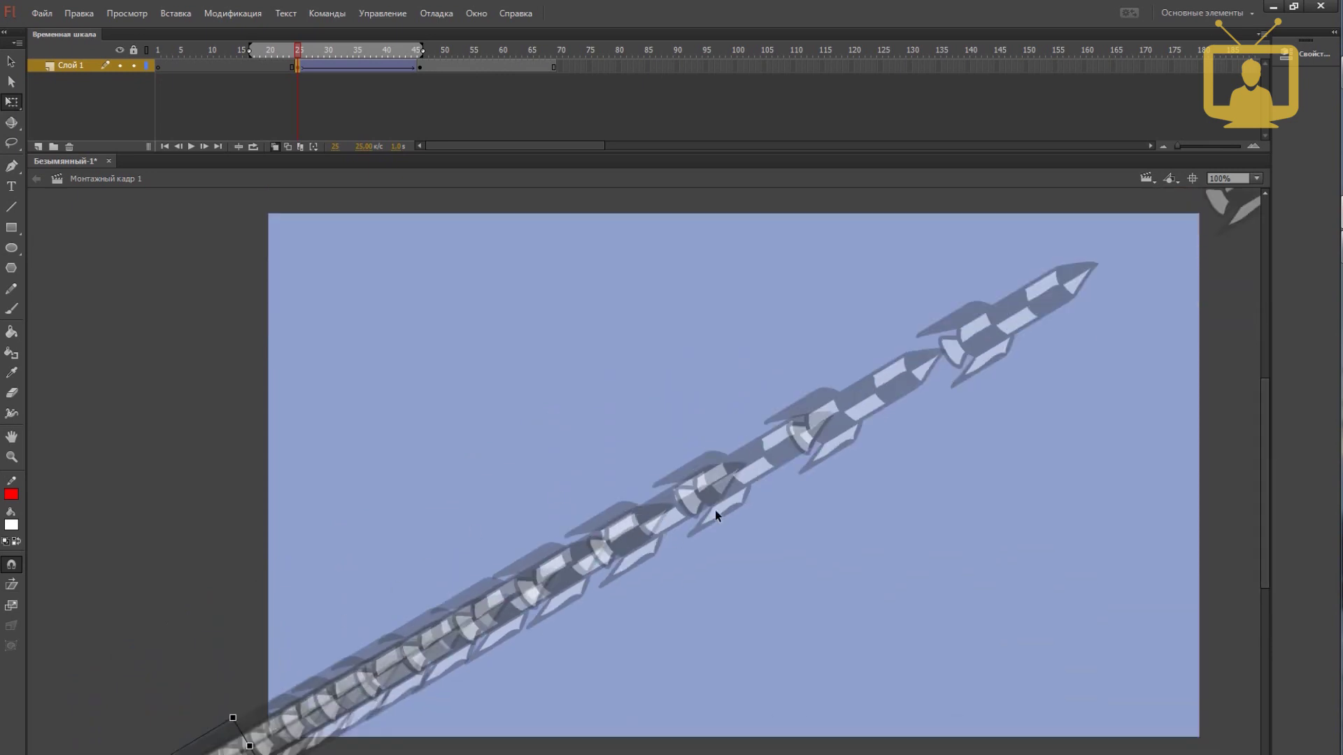
key("ctrl+Return")
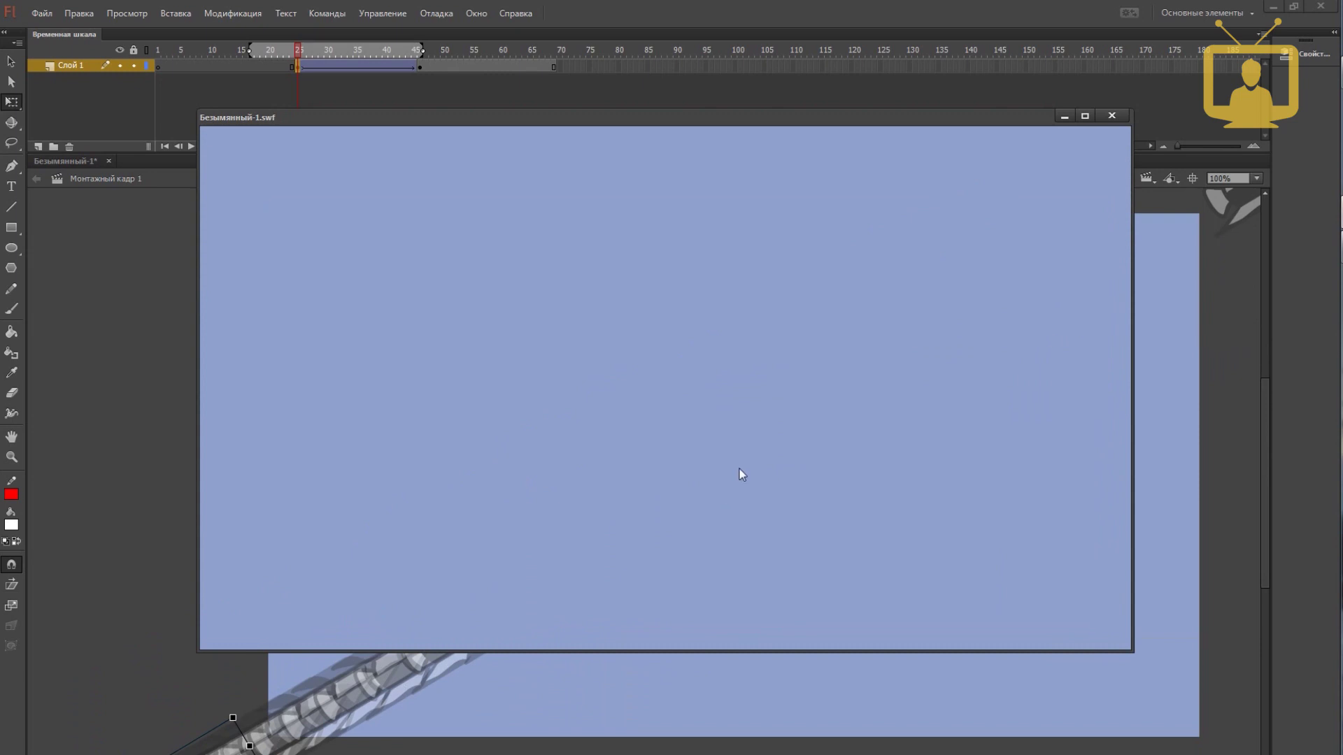
left_click(1112, 115)
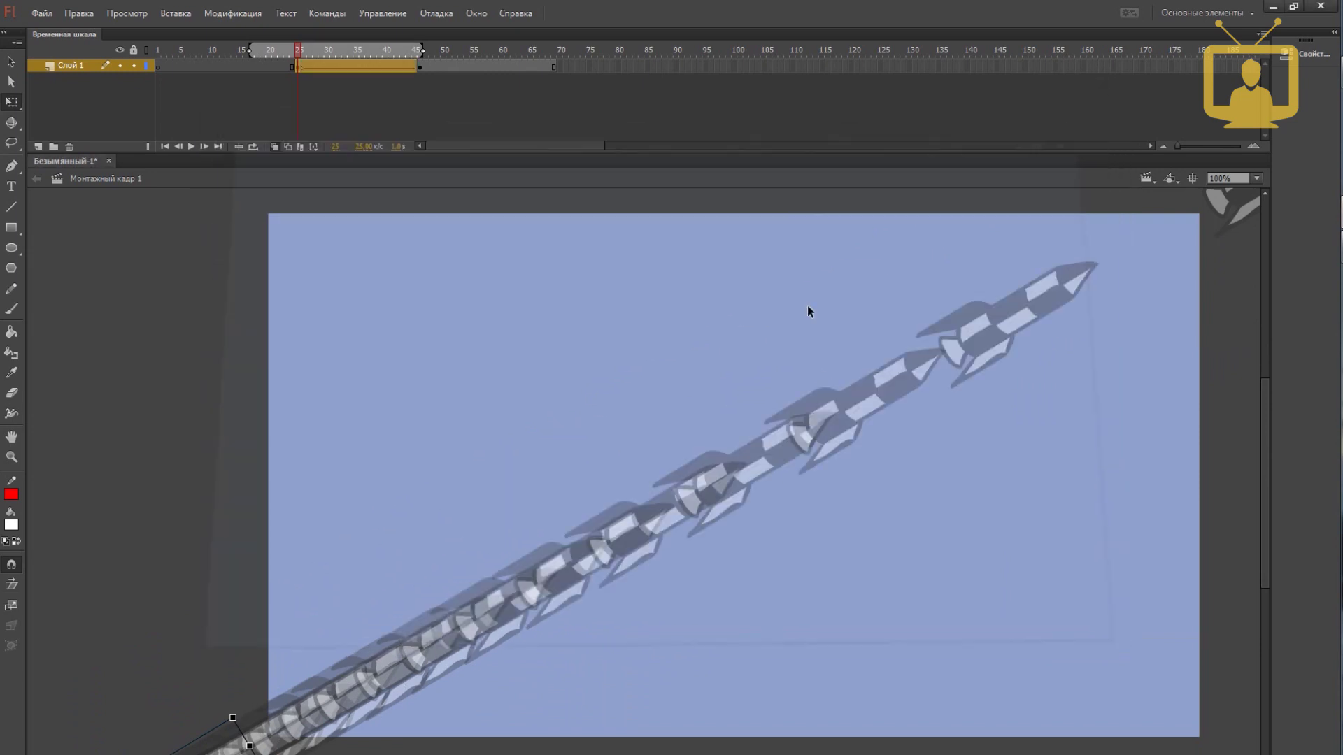
Step: Reset the custom ease curve of the frame 25 tween to a straight line
left_click(297, 66)
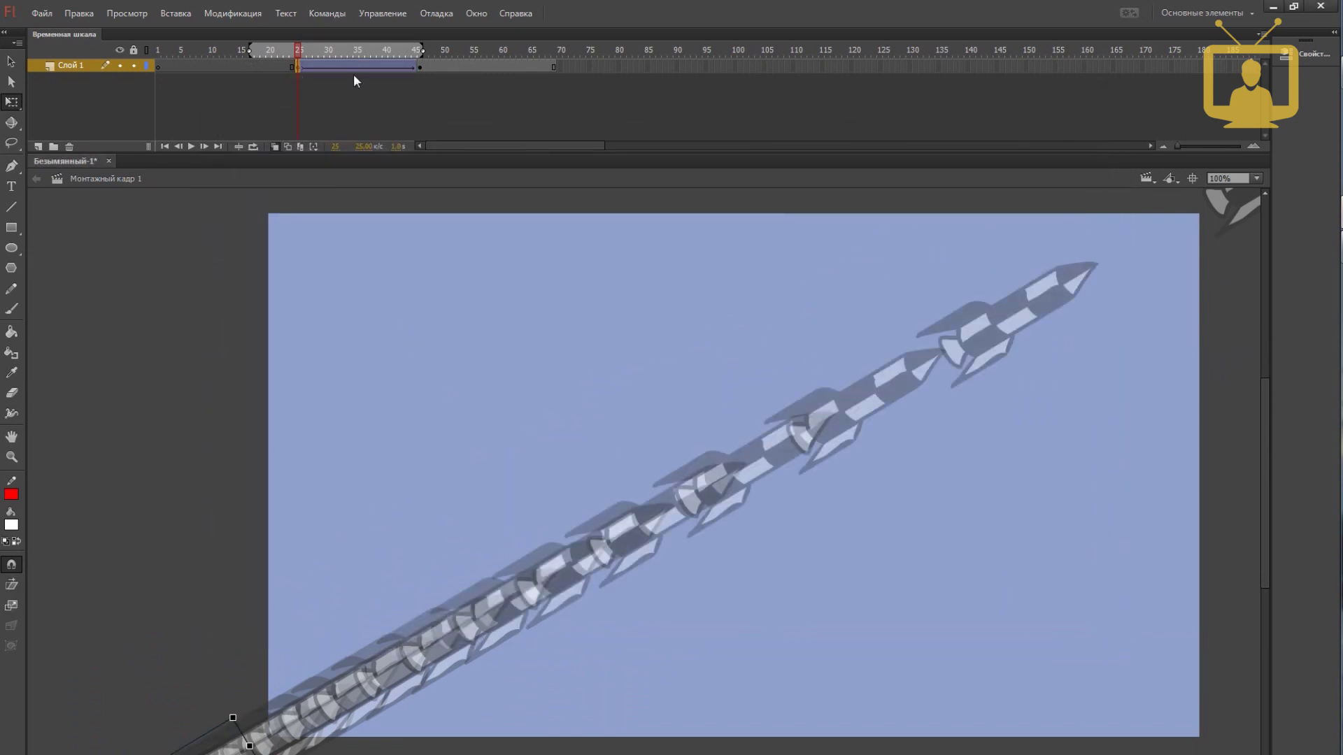
left_click(1308, 54)
left_click(1239, 182)
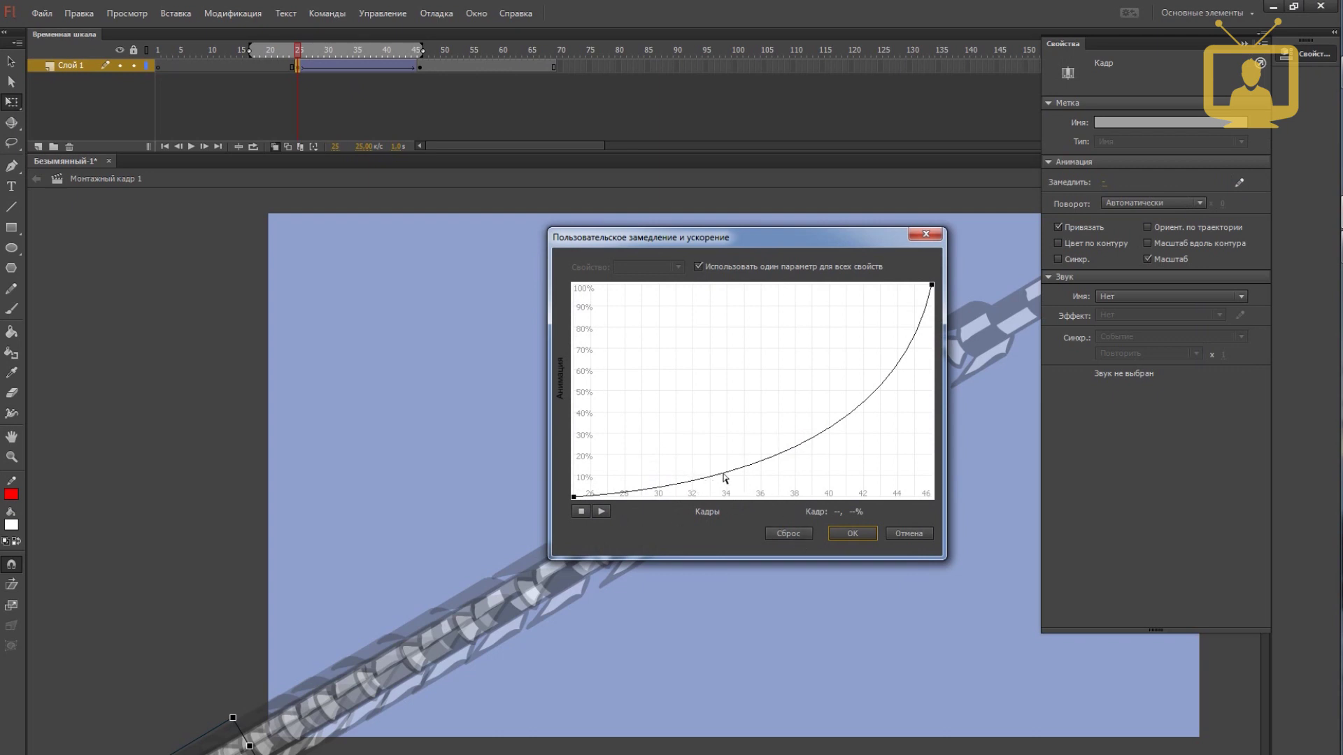
left_click(786, 534)
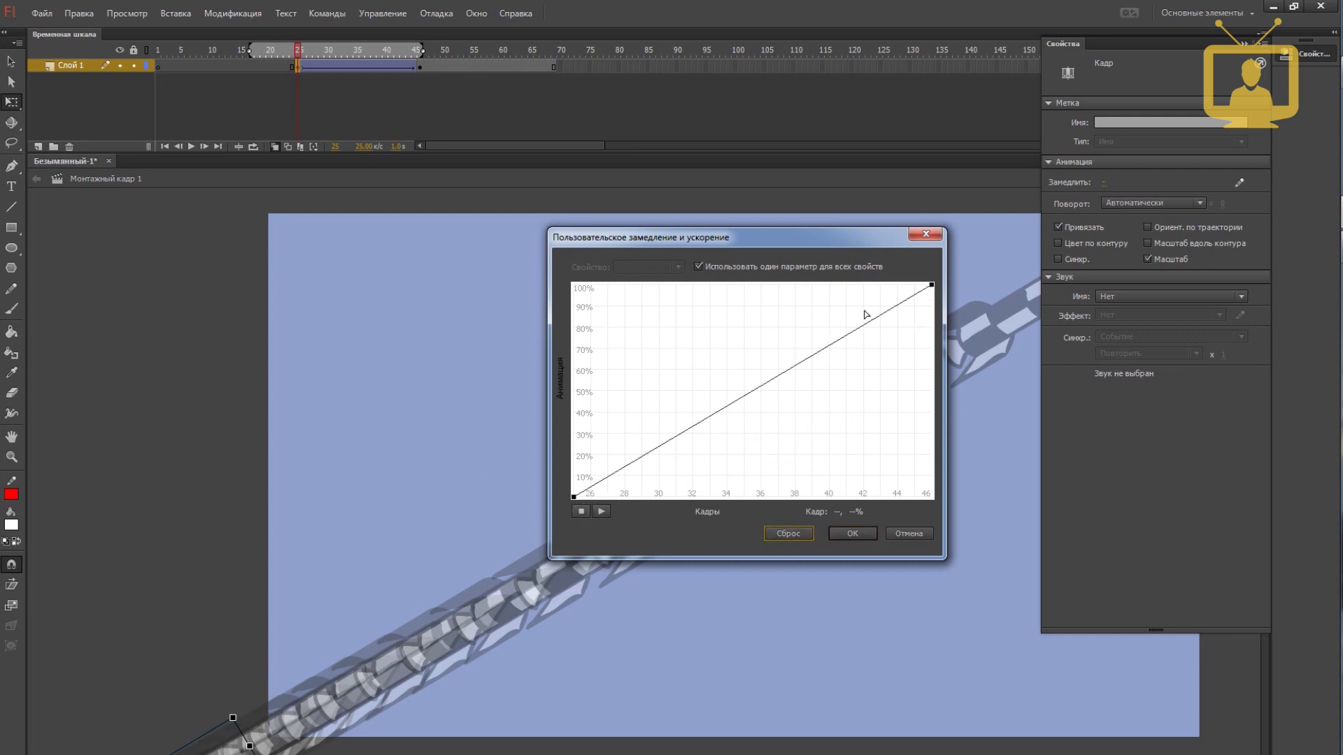
key("Escape")
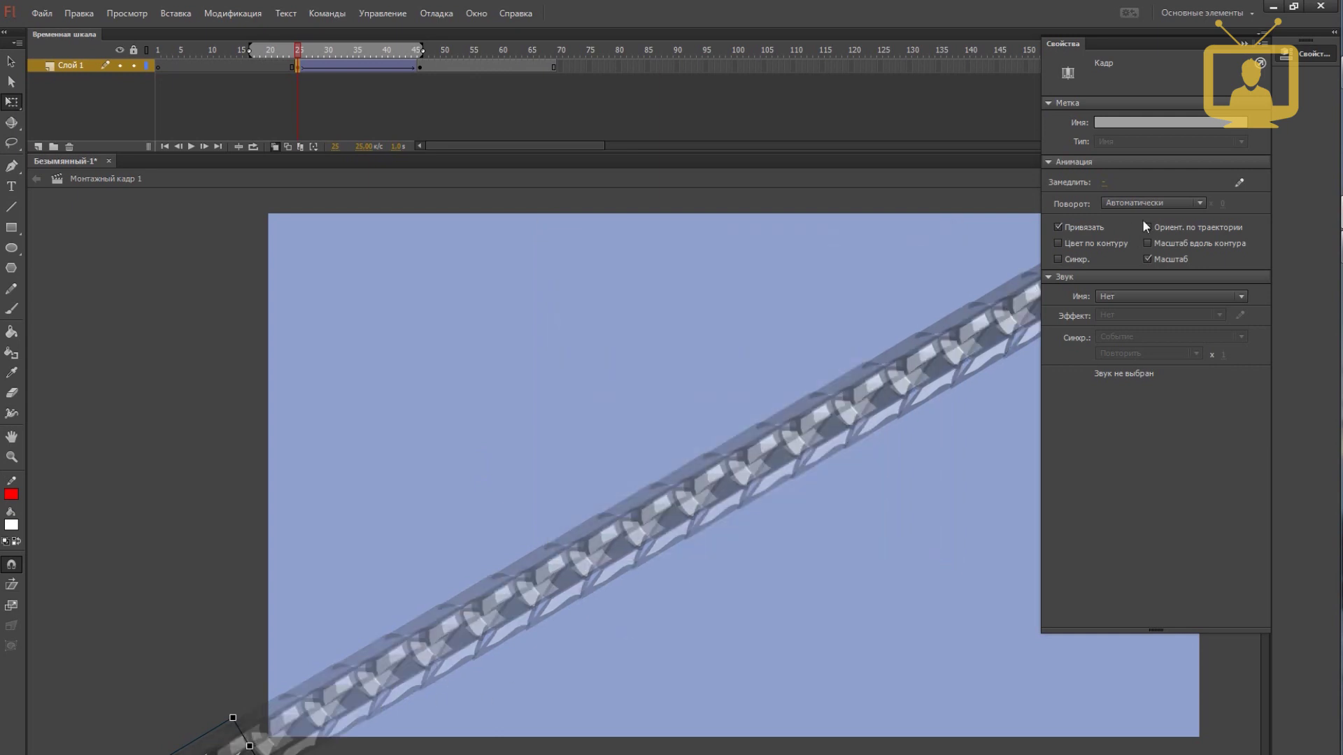
Step: Add a middle point at about frame 36 and 50% to the frame 25 tween's ease curve and shape an S-curve with flat ends
left_click(1238, 184)
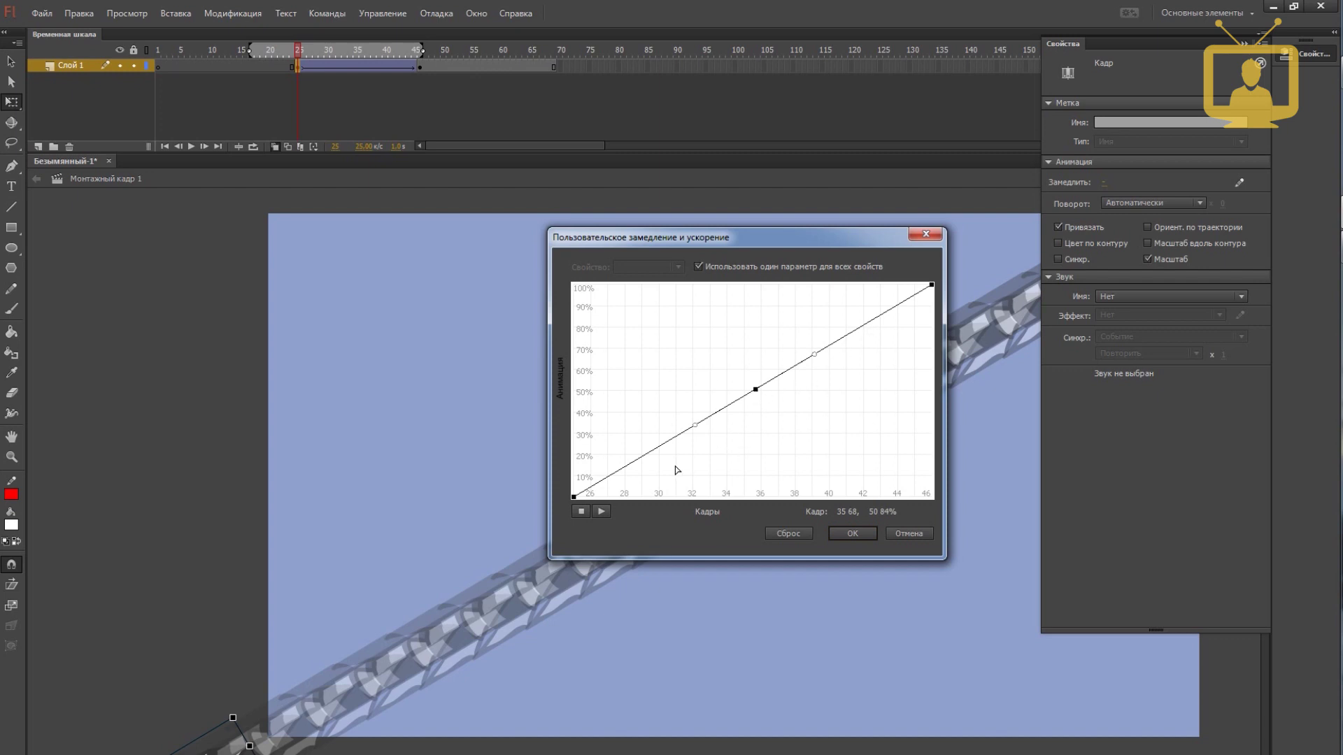
left_click(575, 498)
left_click_drag(634, 465, 663, 501)
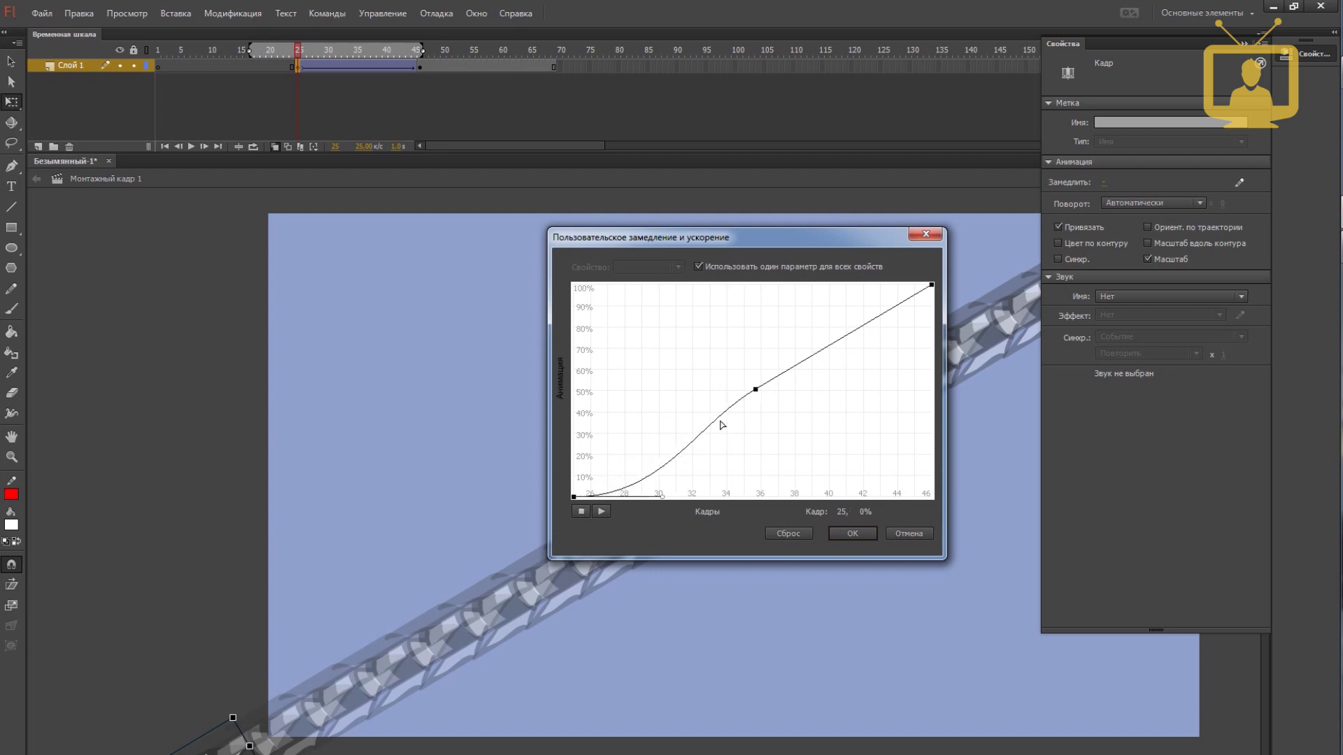
left_click(756, 389)
left_click_drag(694, 426, 727, 439)
left_click(932, 285)
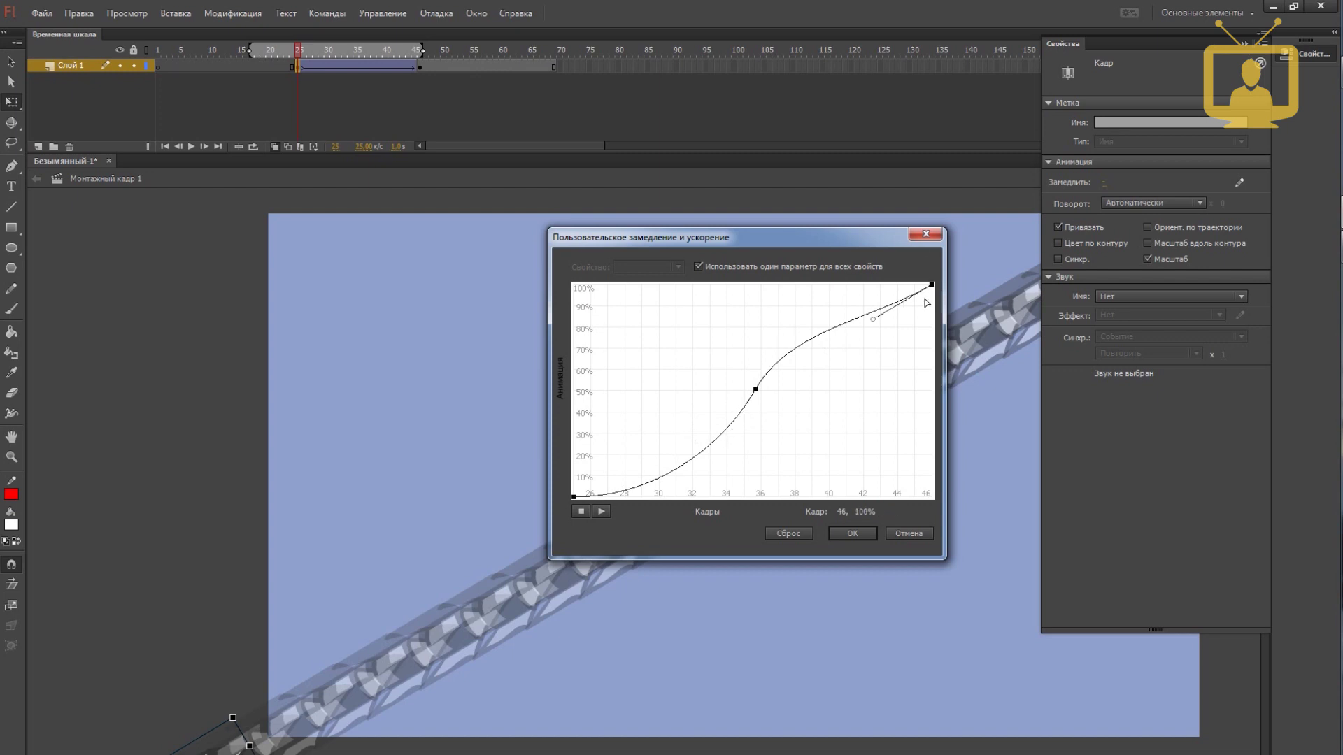
left_click_drag(880, 319, 874, 285)
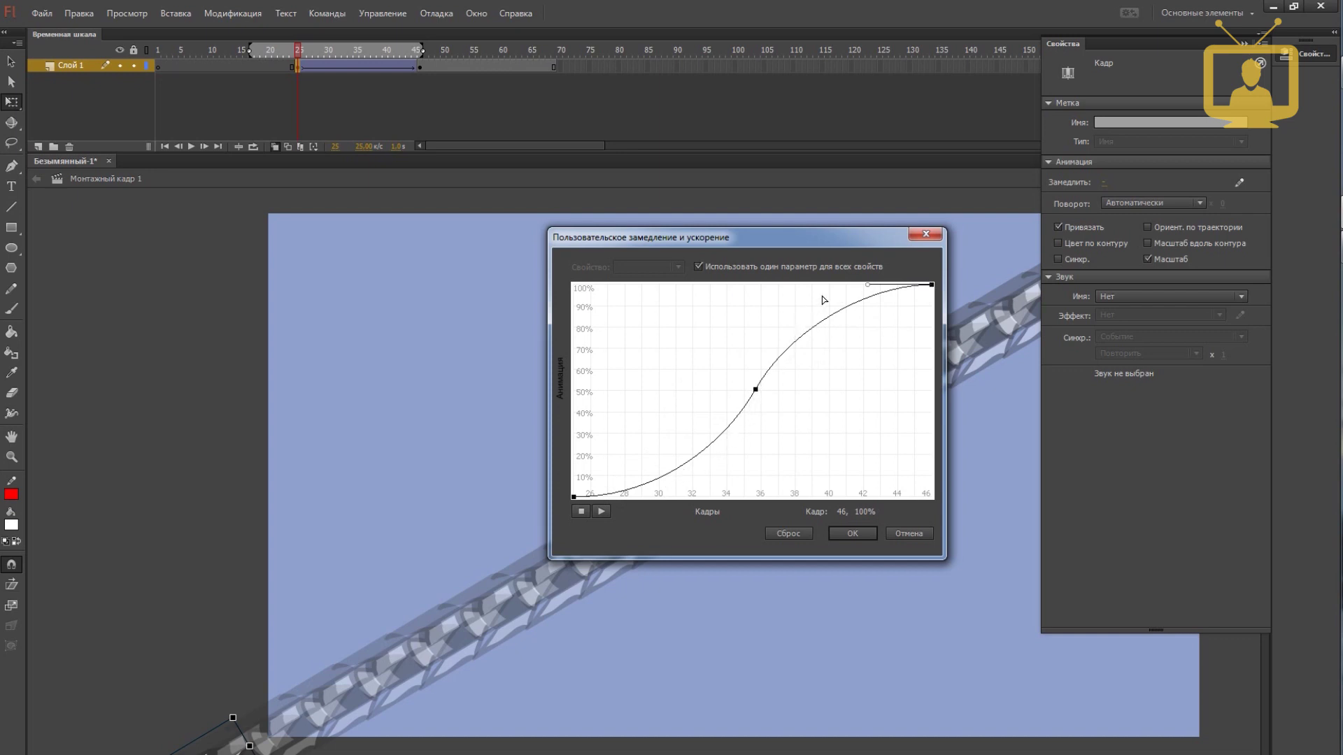
left_click(859, 534)
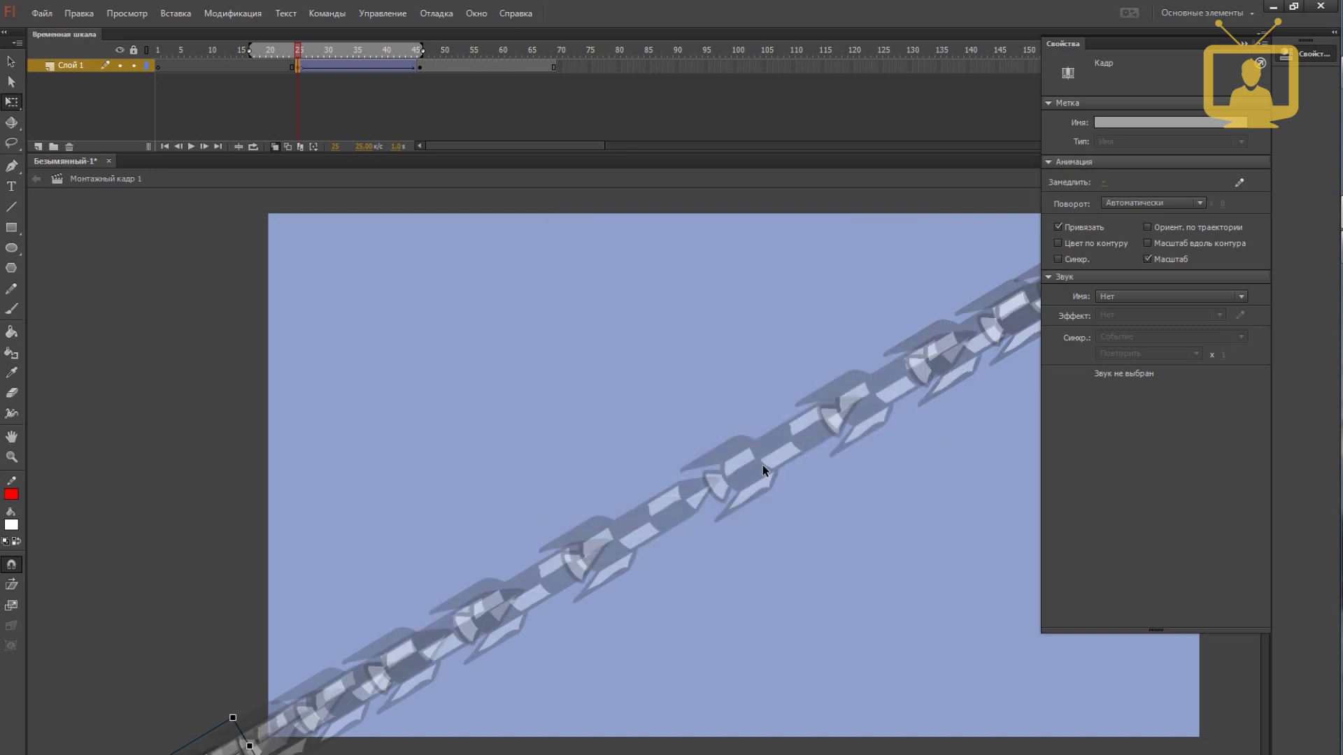
Step: Examine the rocket's onion-skin spacing along its whole path with the S-shaped ease curve and test the movie
left_click(1246, 44)
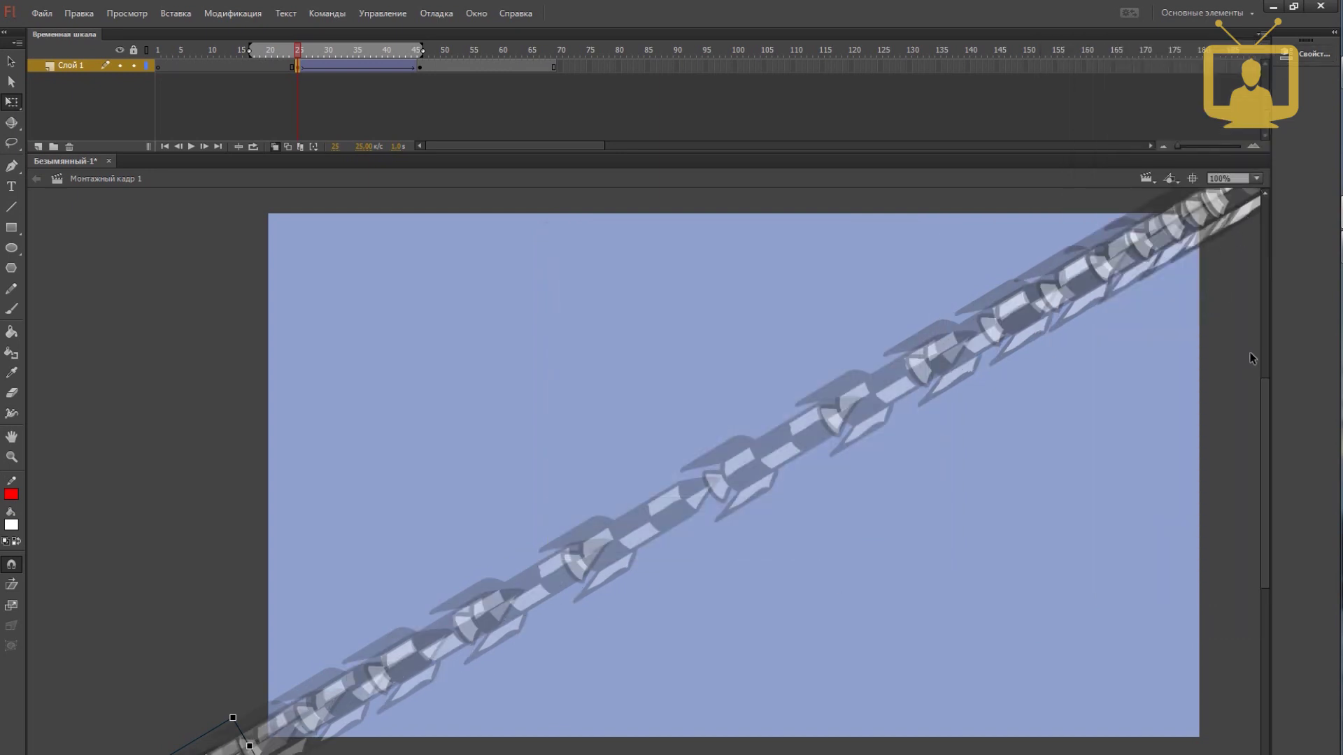
left_click_drag(1266, 388, 1133, 443)
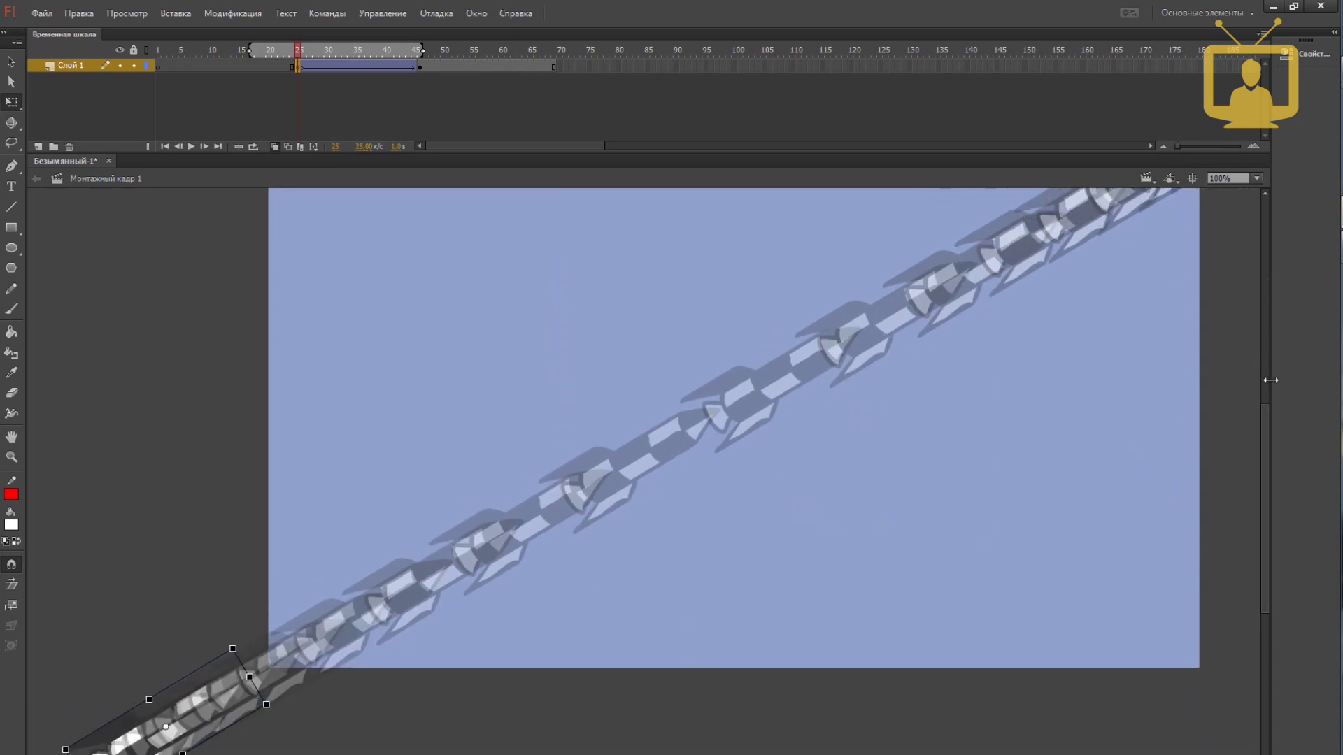
left_click_drag(1270, 414, 1270, 451)
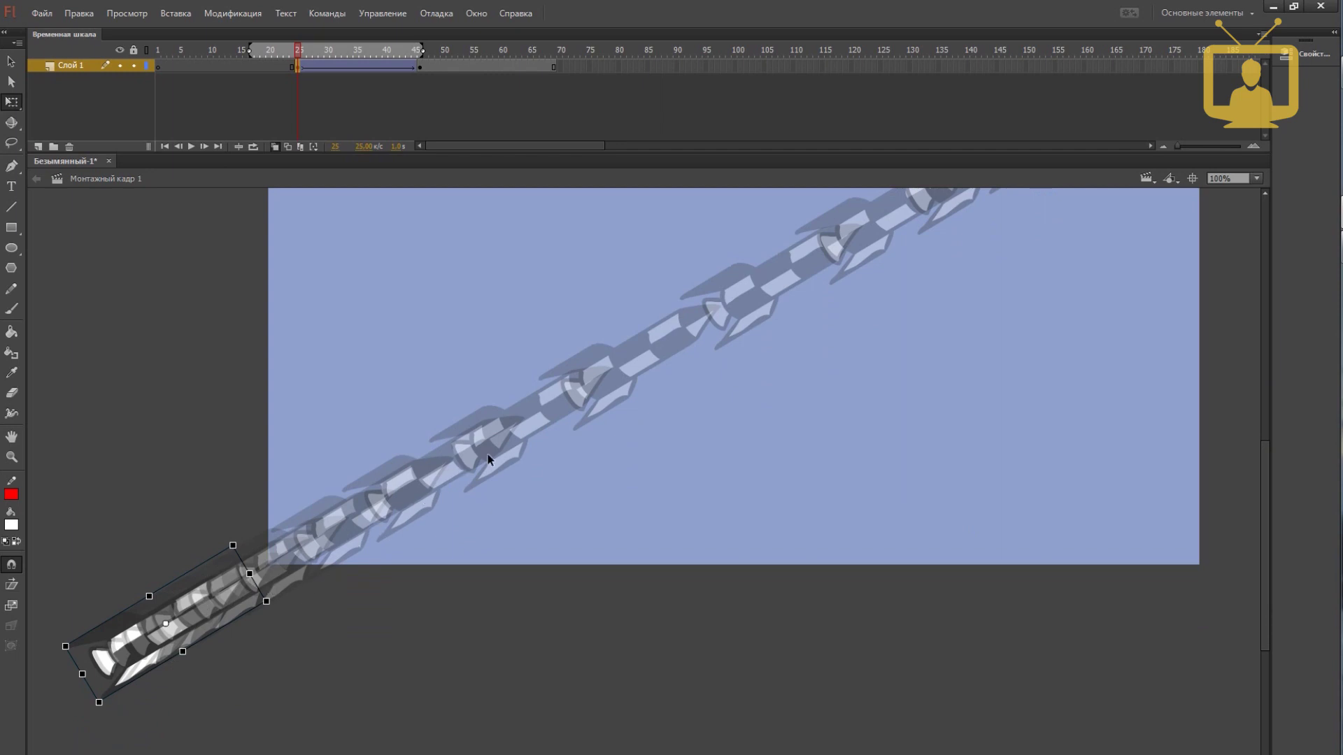
left_click_drag(1257, 544, 1266, 472)
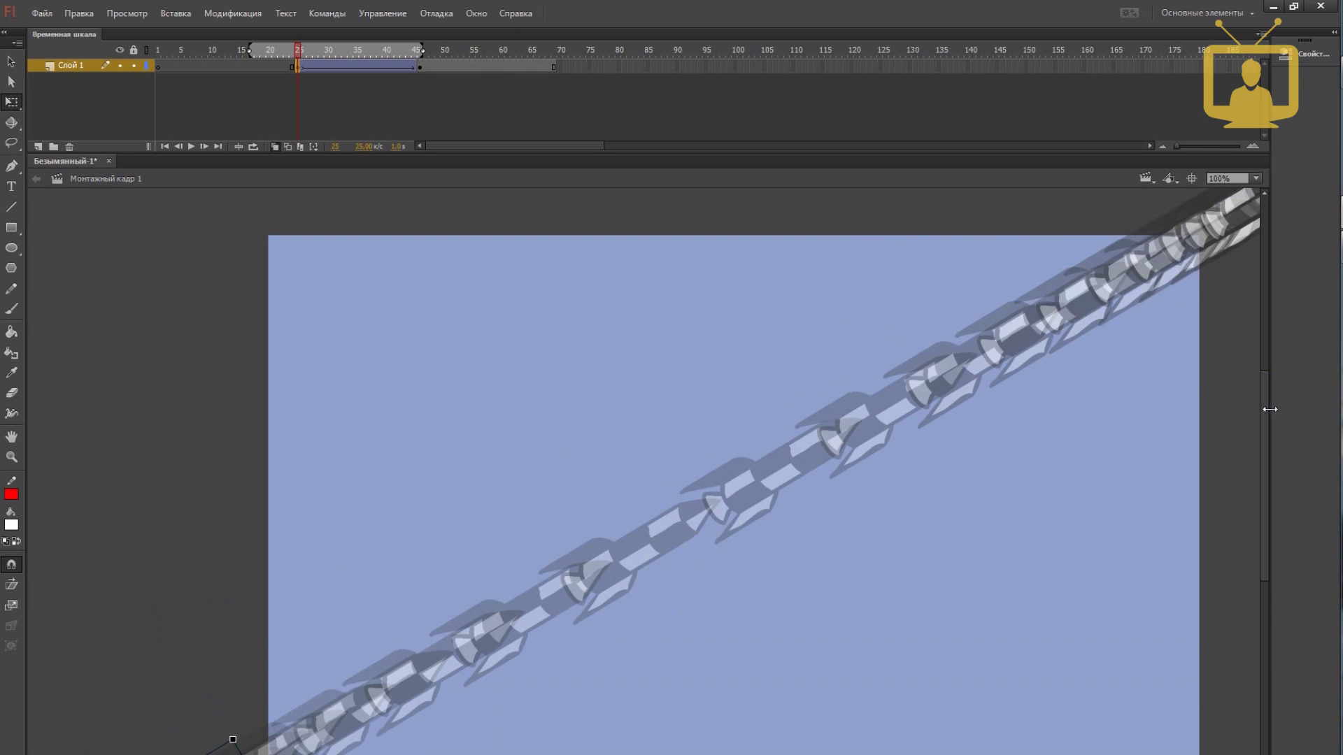
left_click_drag(1266, 419, 1267, 399)
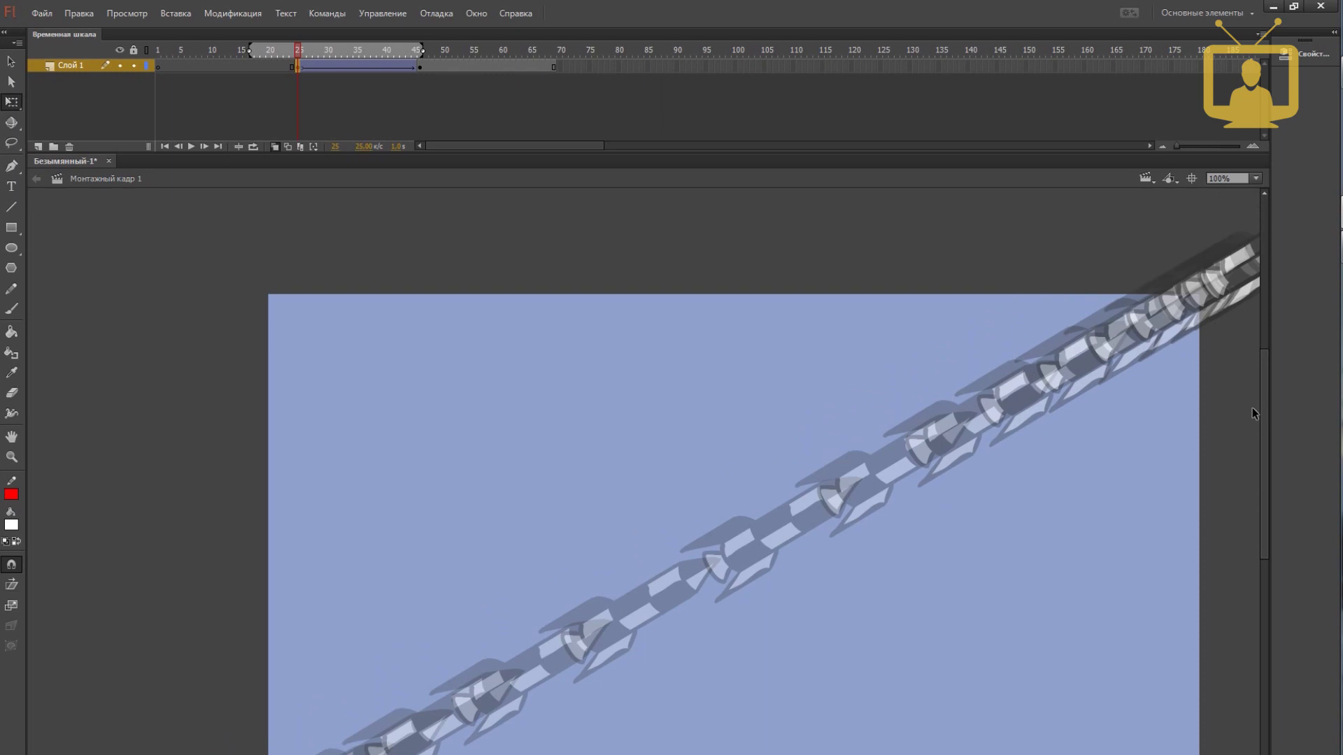
key("ctrl+Return")
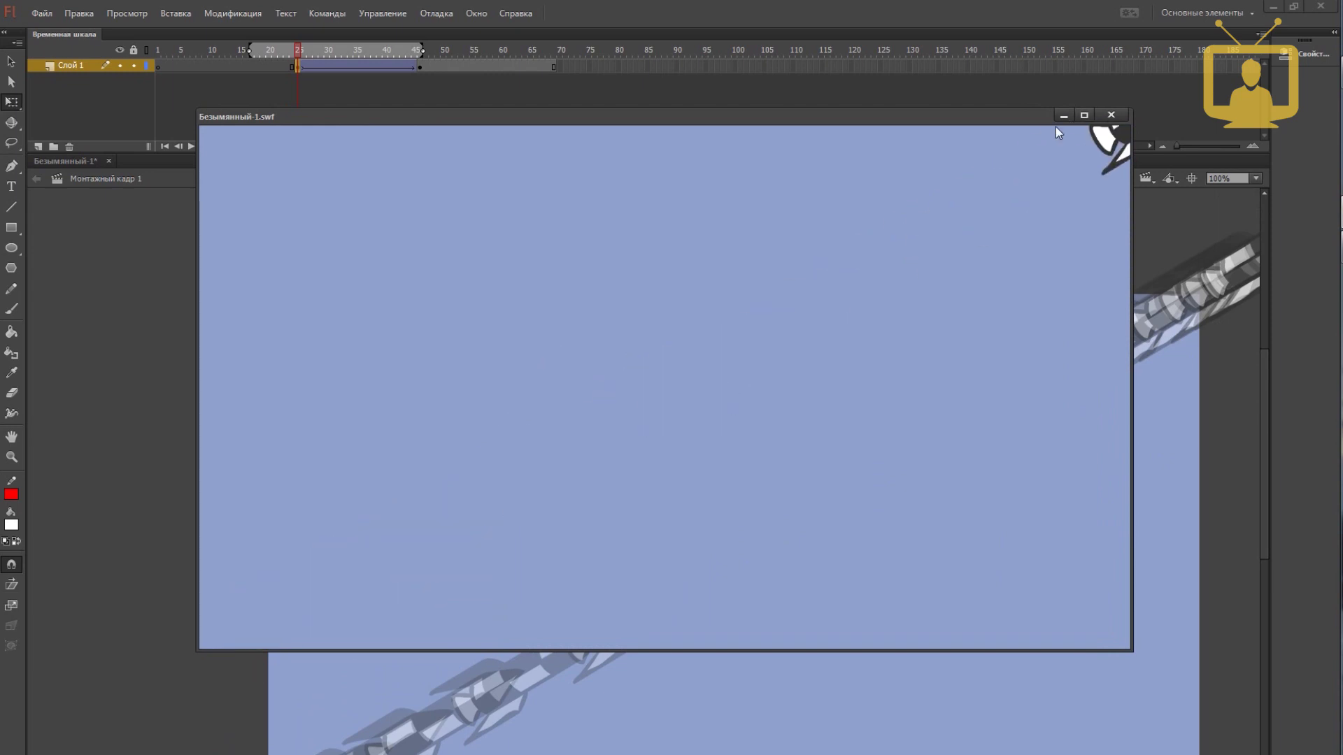
left_click(1112, 115)
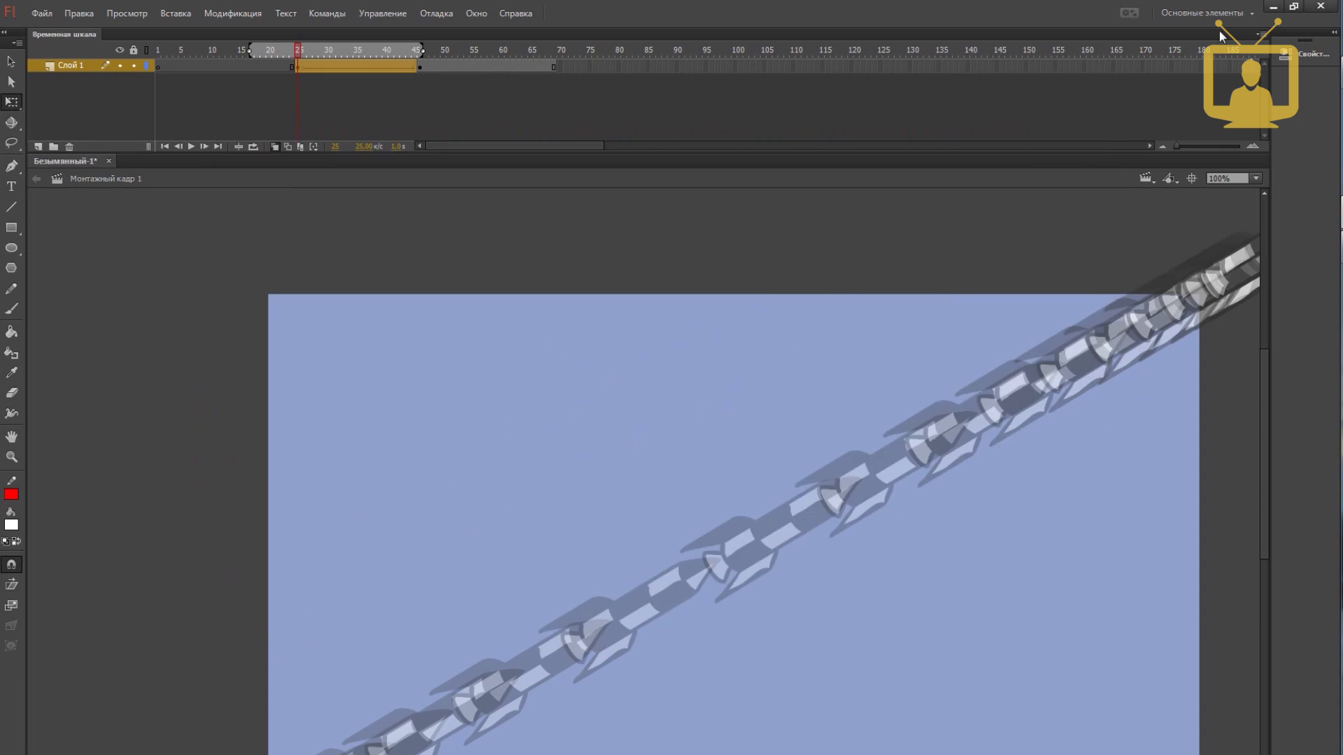
Step: In the frame 25 tween's ease curve, lower the middle point's outgoing handle and pull the end point's handle down to about 75%
left_click(291, 103)
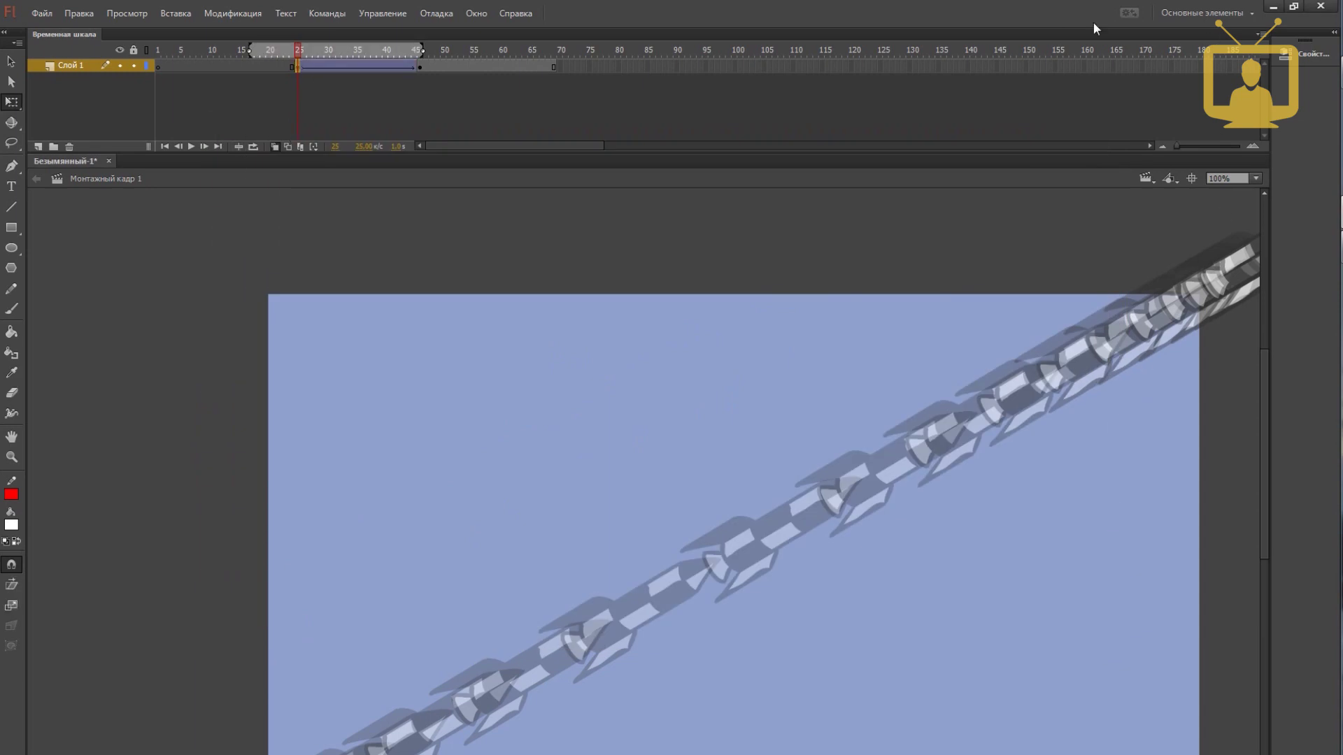
left_click(1304, 54)
left_click(1237, 181)
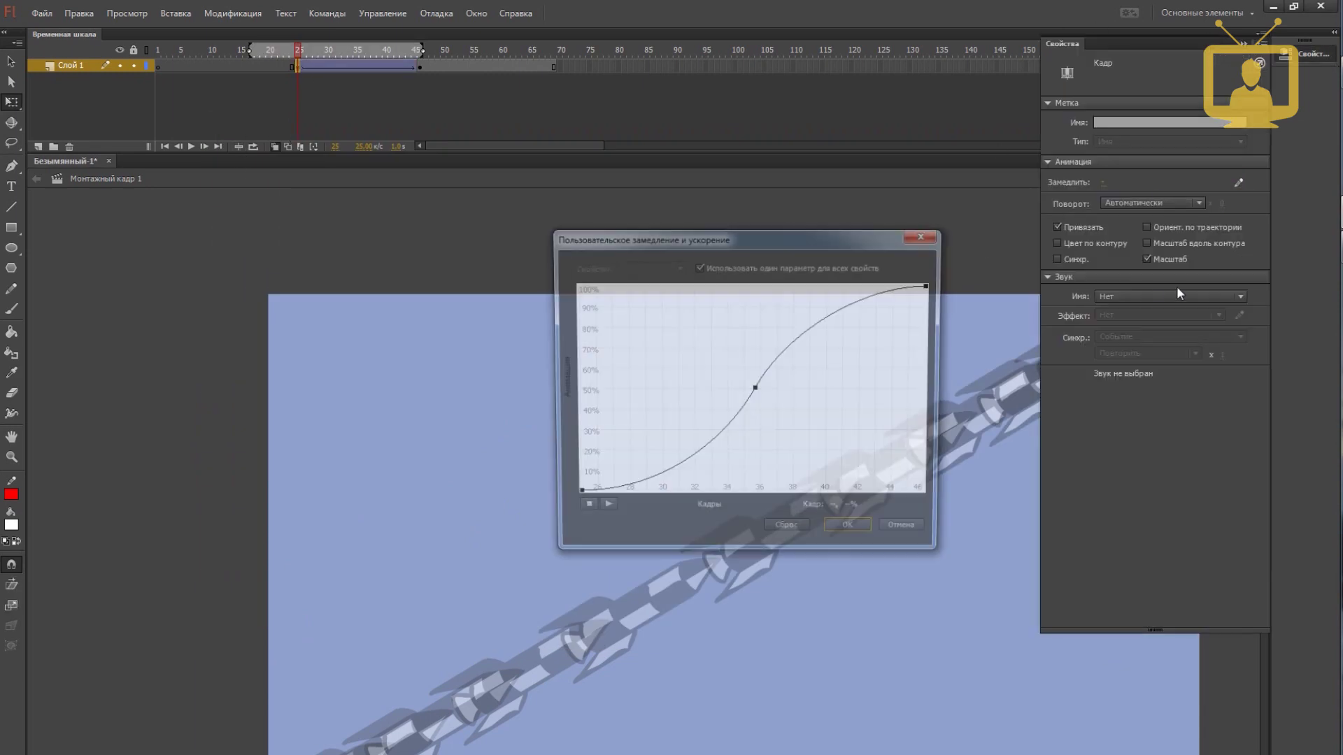
left_click(755, 390)
left_click_drag(789, 330, 797, 420)
left_click(931, 285)
left_click_drag(869, 286, 910, 337)
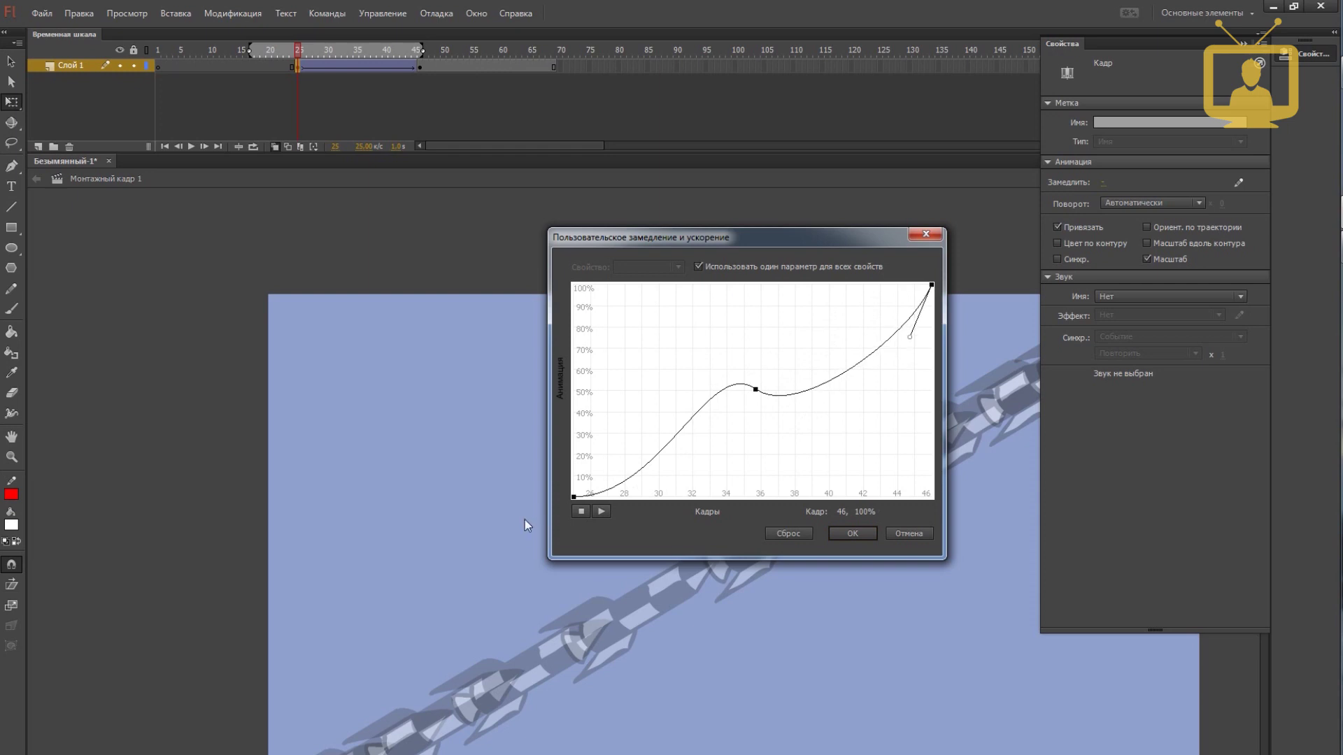
Step: Raise the start point's handle straight up to about 40% for a steep start, apply the ease curve and test the movie
left_click(575, 496)
left_click_drag(662, 498, 568, 415)
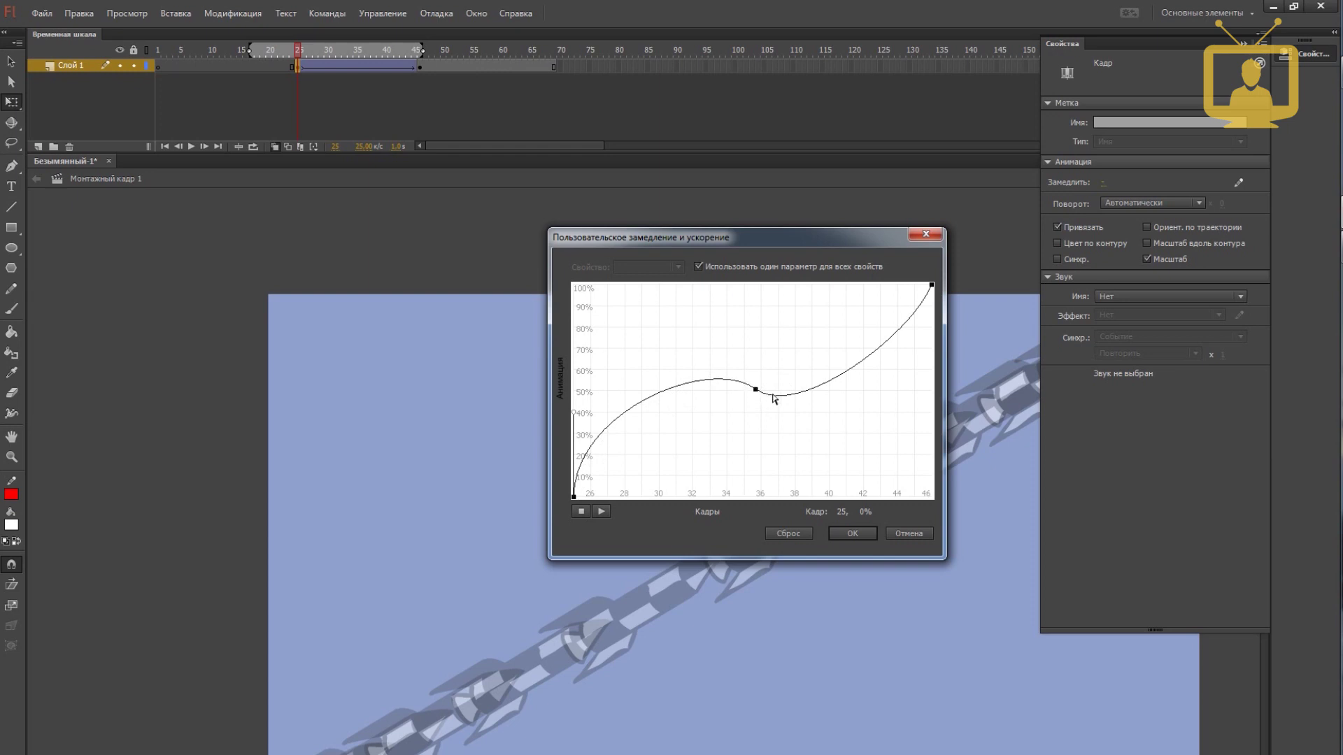
left_click(853, 534)
key("ctrl+Return")
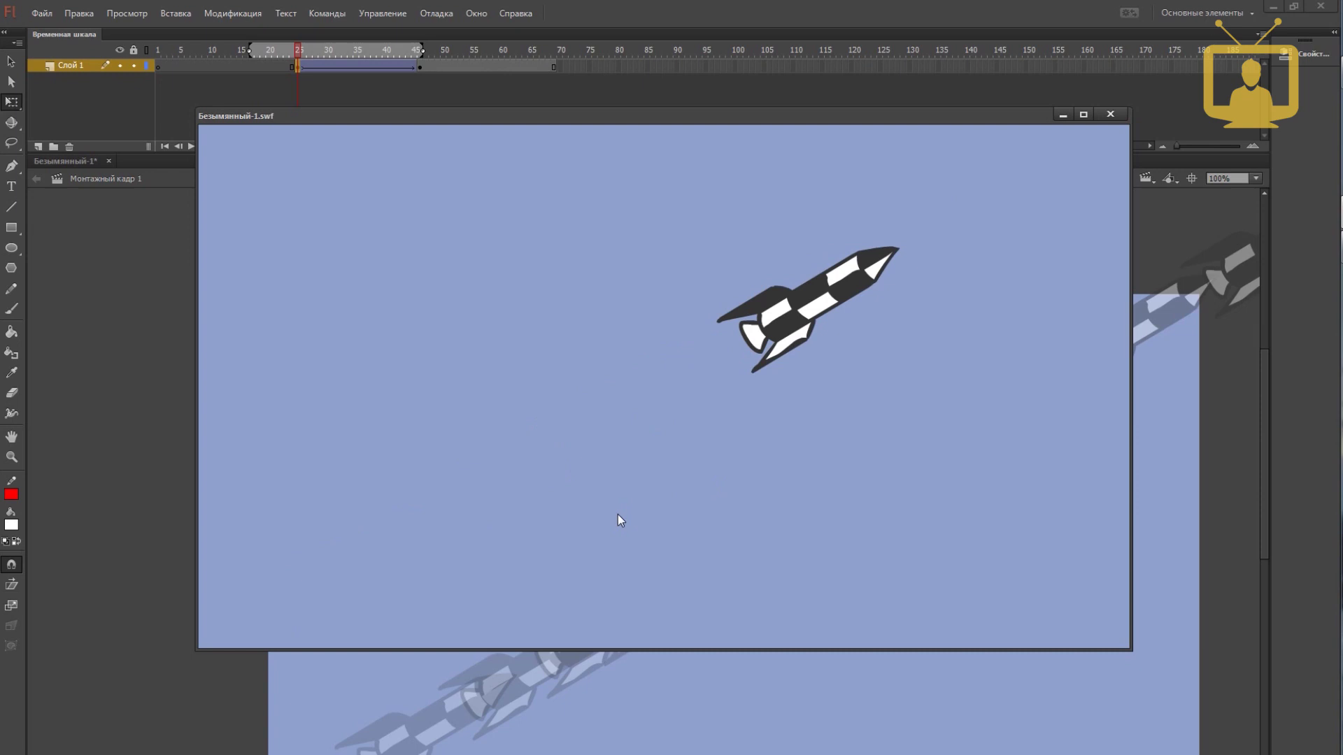
left_click(1110, 114)
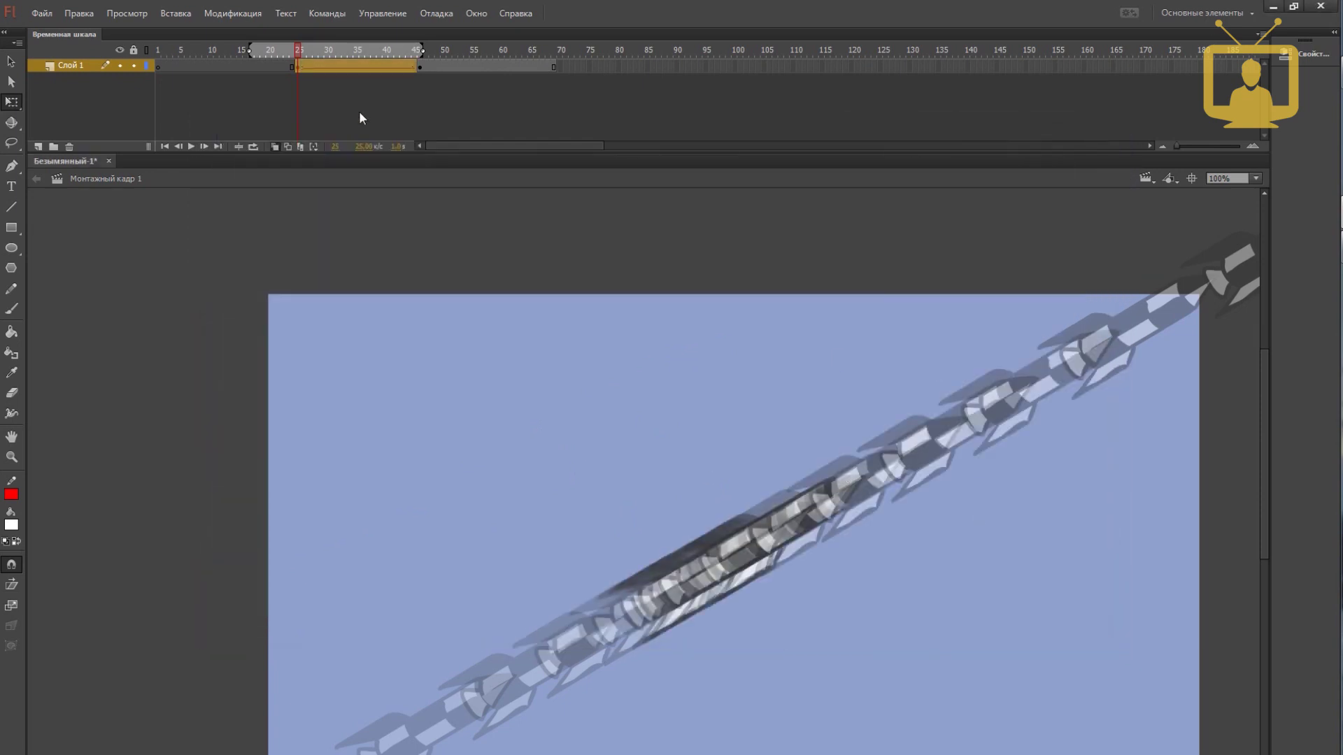
Step: Smooth the middle of the frame 25 tween's ease curve by bringing the middle point's outgoing handle up to nearly level
left_click(308, 67)
left_click(1312, 54)
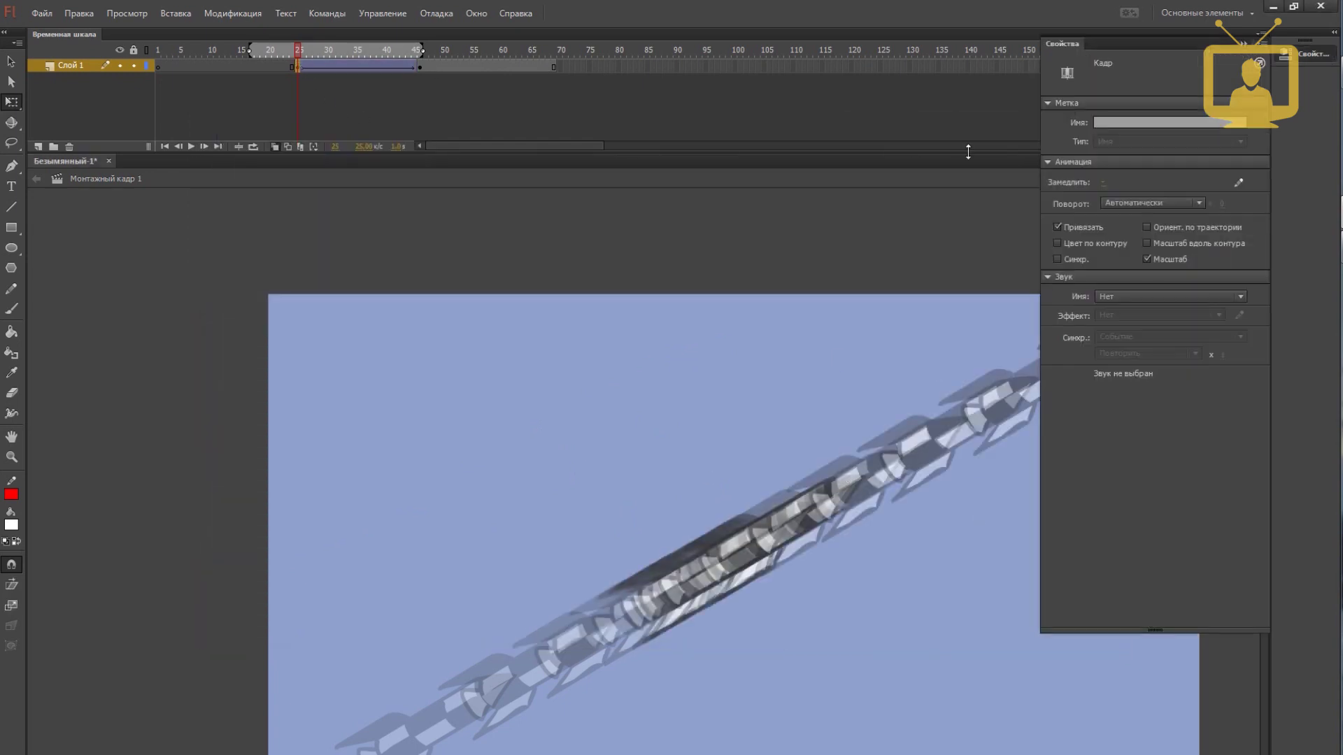
left_click(1238, 182)
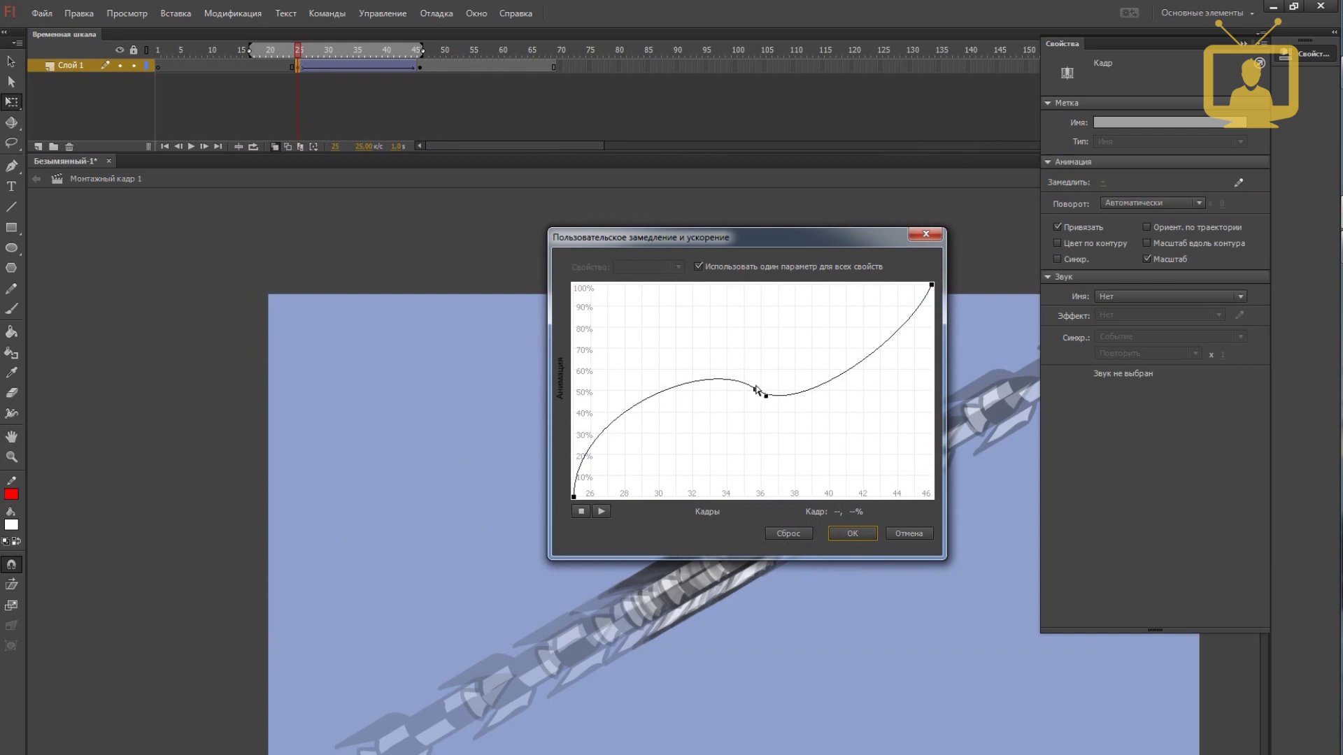
left_click(757, 389)
left_click_drag(810, 429, 800, 385)
Step: Shift the ease curve's start handle slightly inward, make the end handle nearly vertical, apply the curve and test the movie
left_click(573, 497)
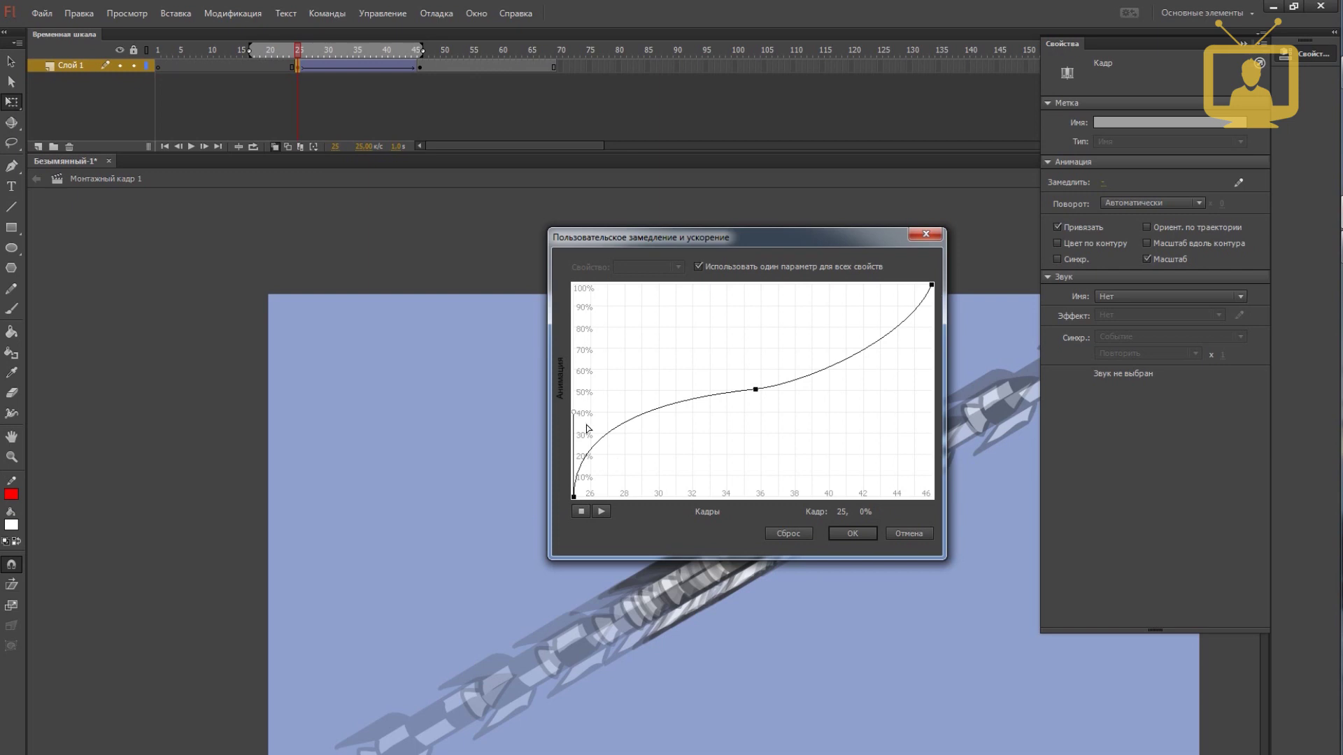
left_click_drag(575, 414, 592, 425)
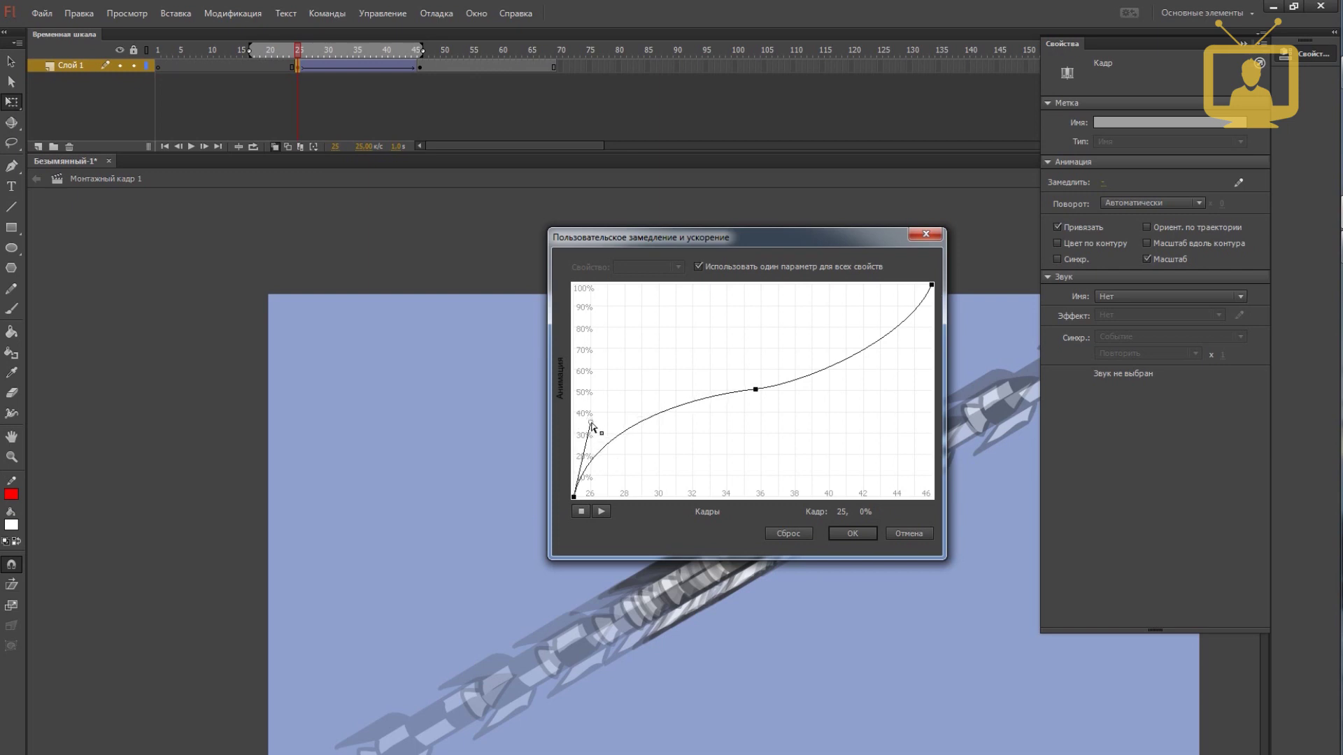
left_click(932, 284)
left_click_drag(909, 344, 929, 339)
left_click(853, 534)
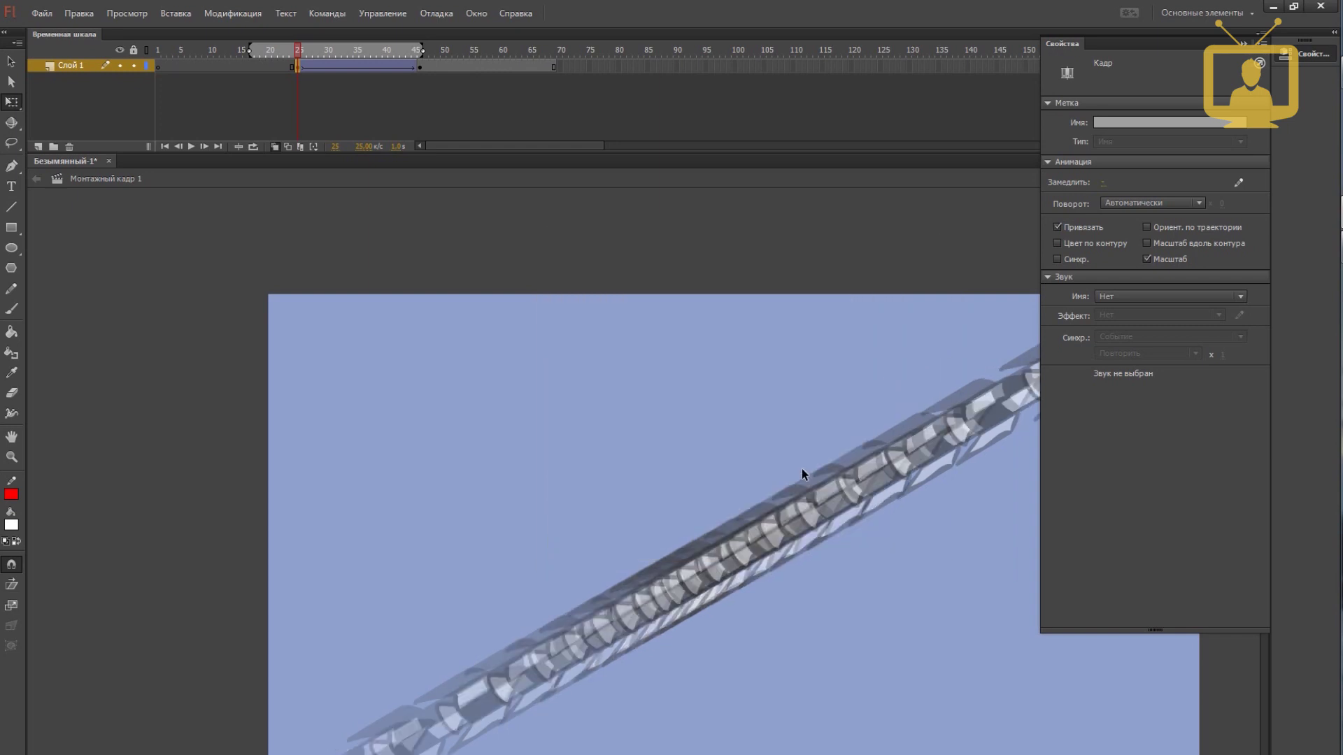
key("ctrl+Return")
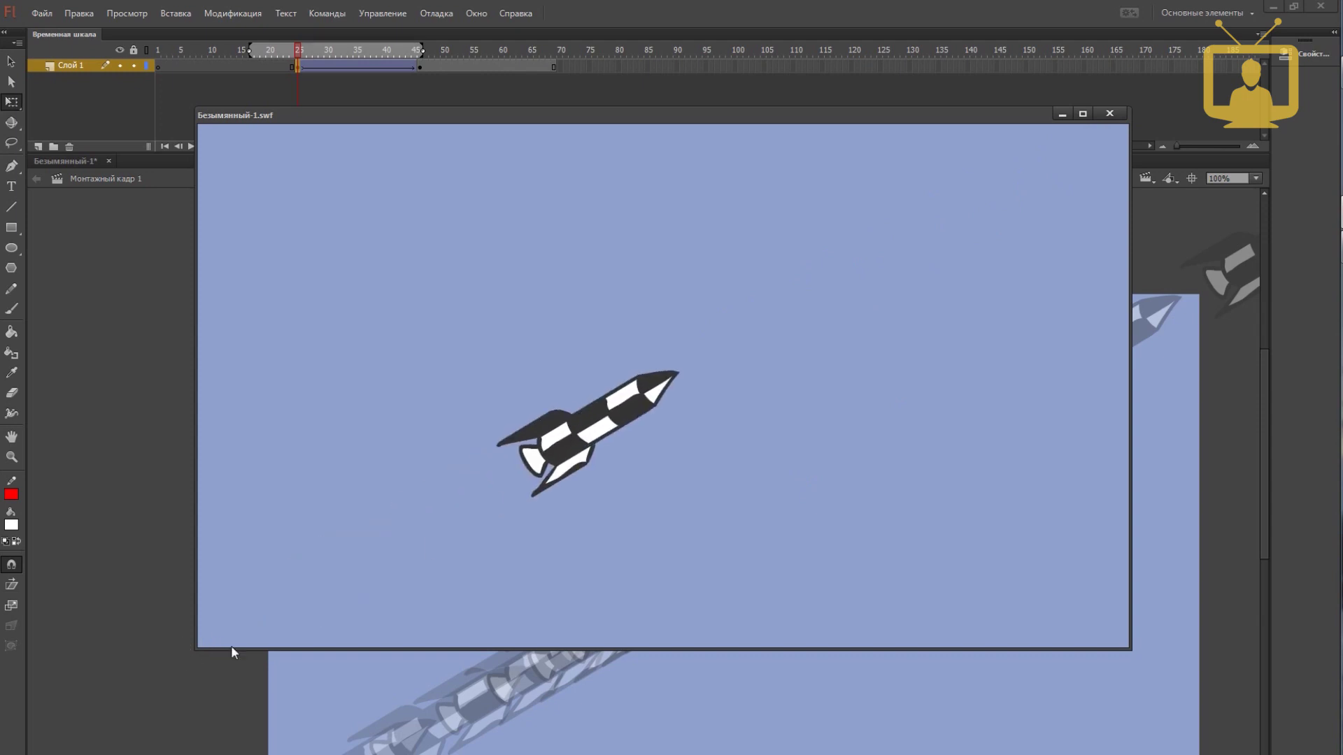
left_click(1110, 114)
Step: Steepen the end of the frame 25 tween's ease curve by pulling the end point's handle straight down to about 67%
left_click(342, 130)
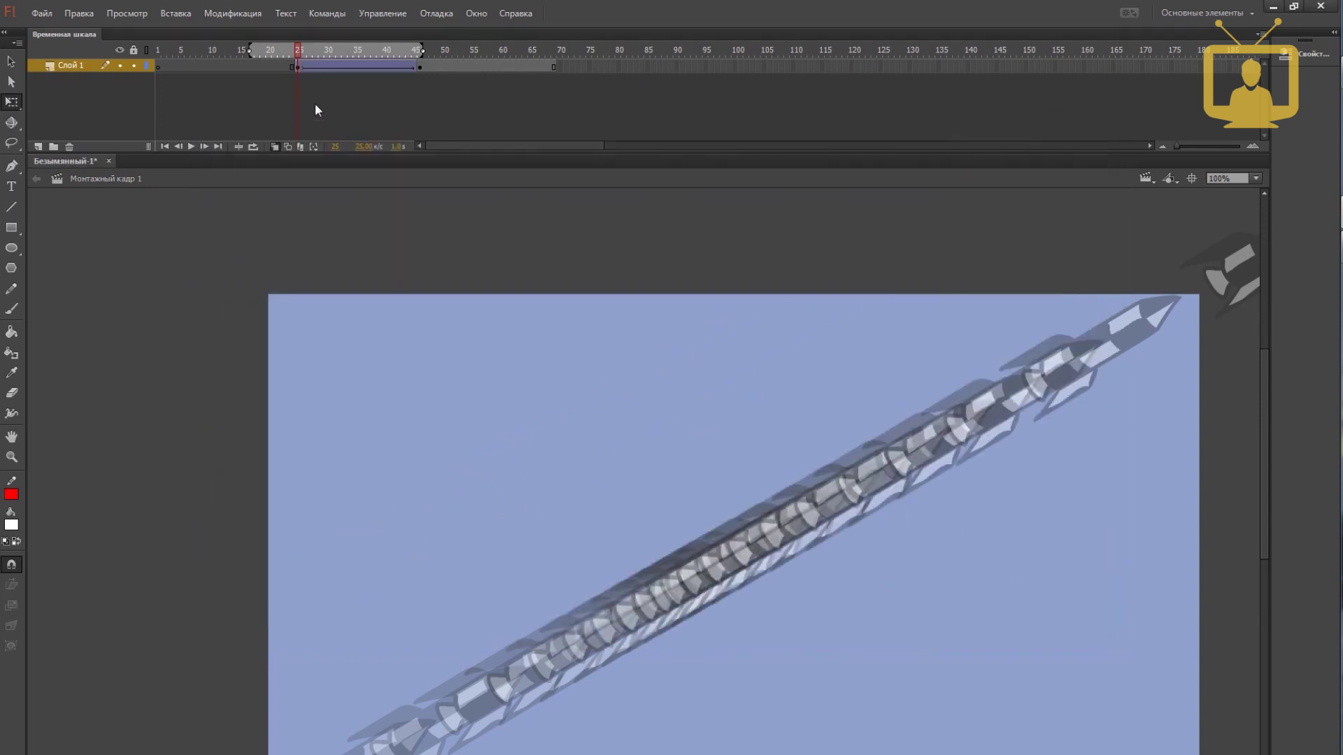
left_click(300, 70)
left_click(1312, 56)
left_click(1240, 182)
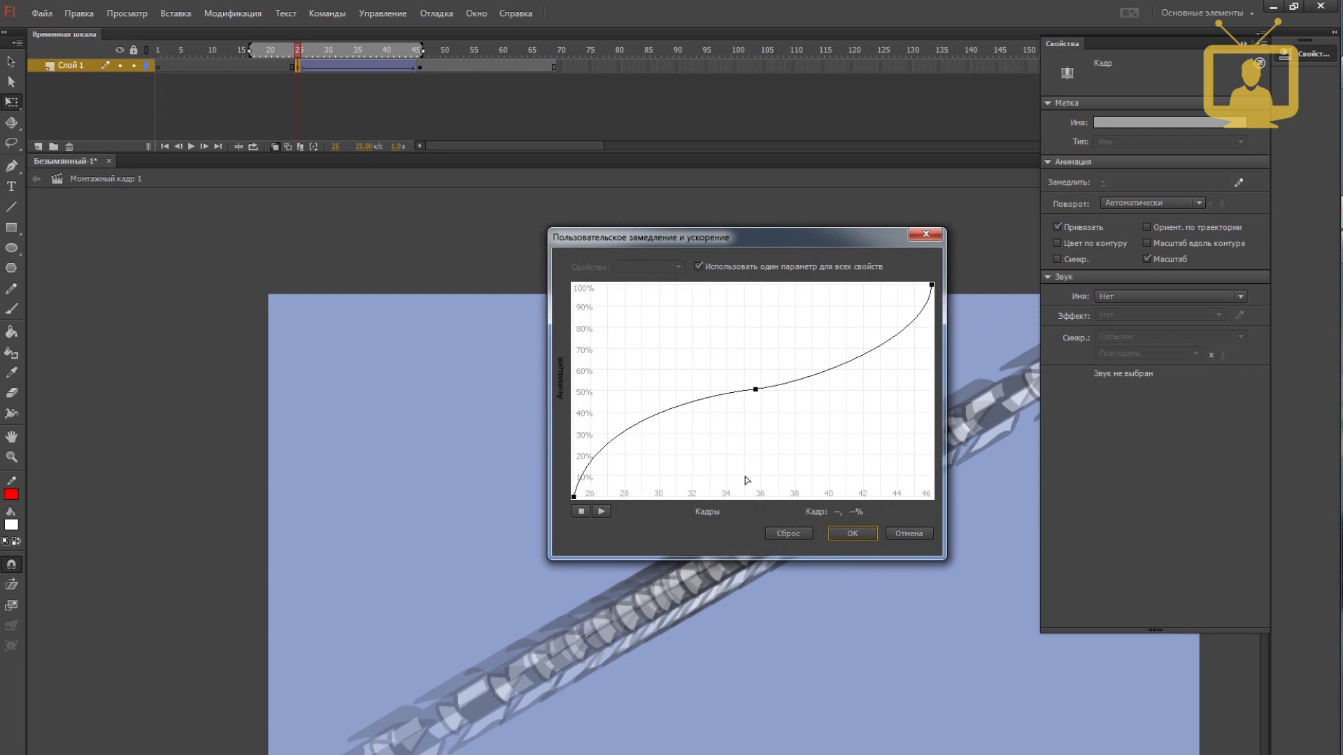
left_click(933, 286)
left_click_drag(930, 340, 938, 356)
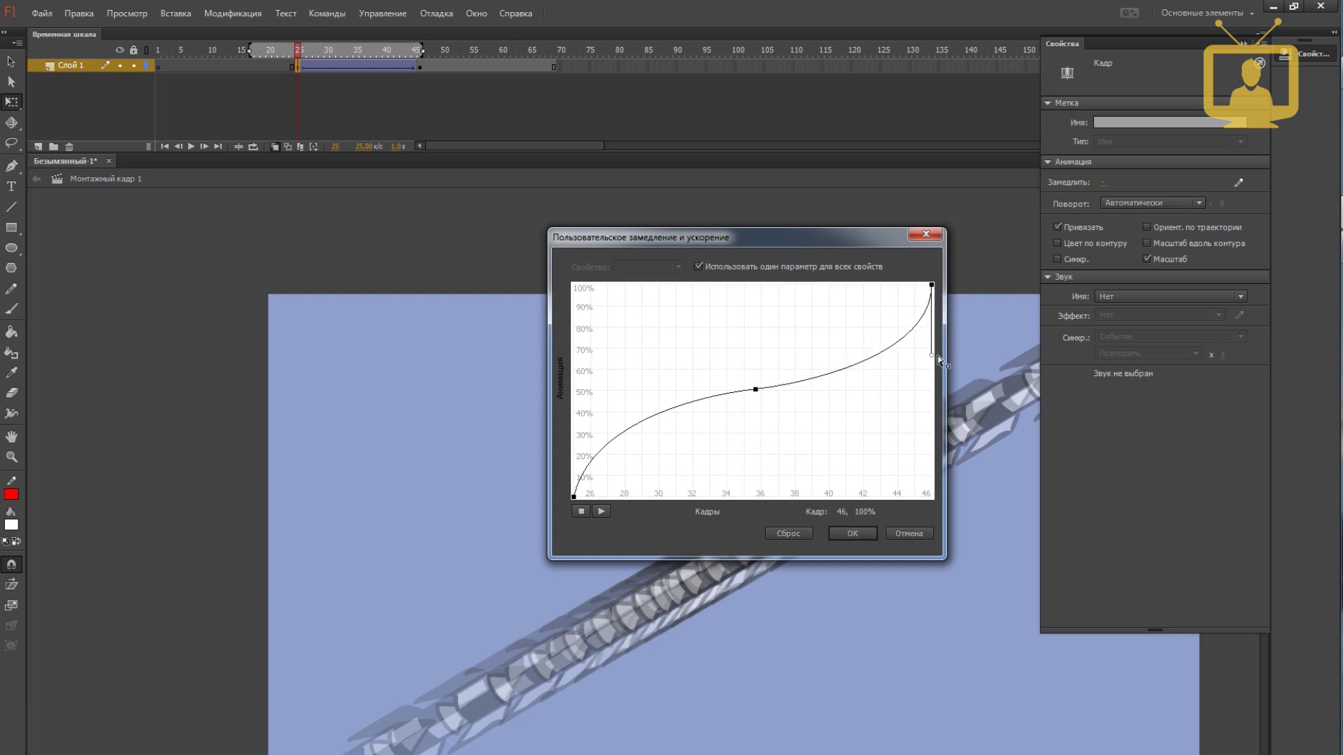